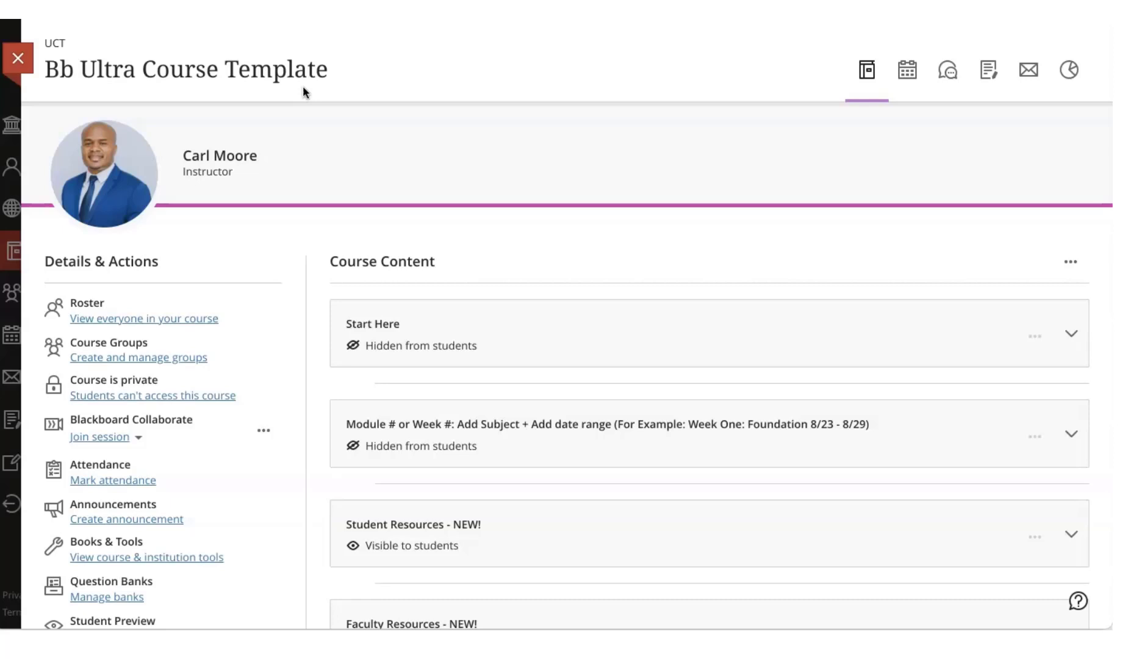
Step: Look over the Bb Ultra Course Template page, including its details and actions and the course content modules
left_click(303, 199)
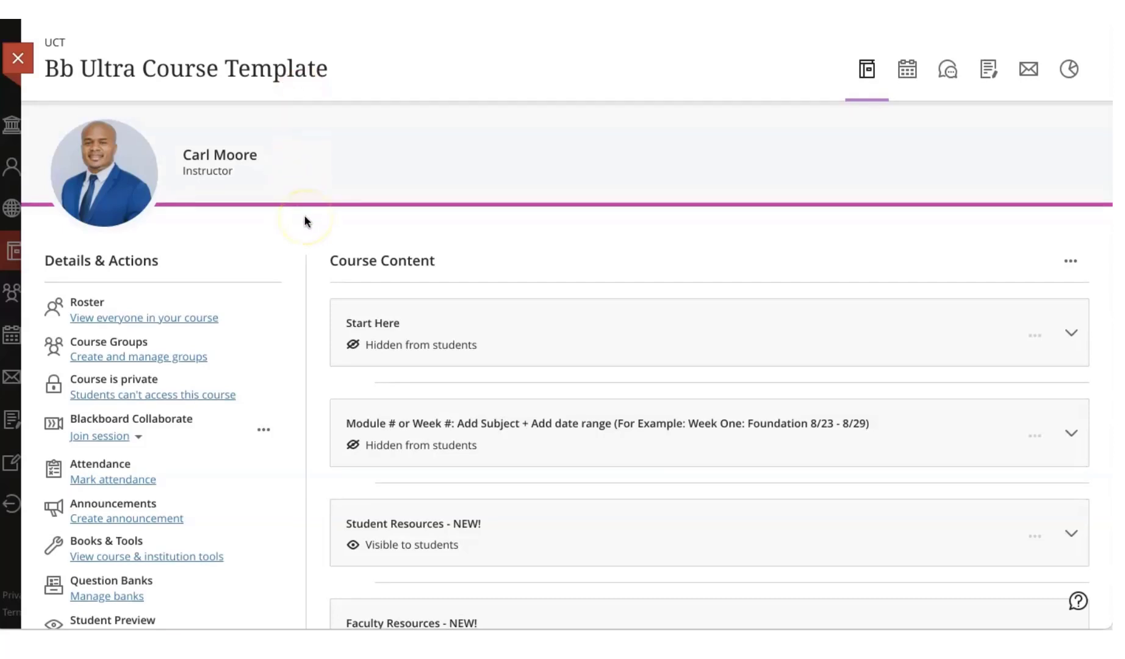
scroll(305, 220, "down", 1)
scroll(305, 221, "up", 1)
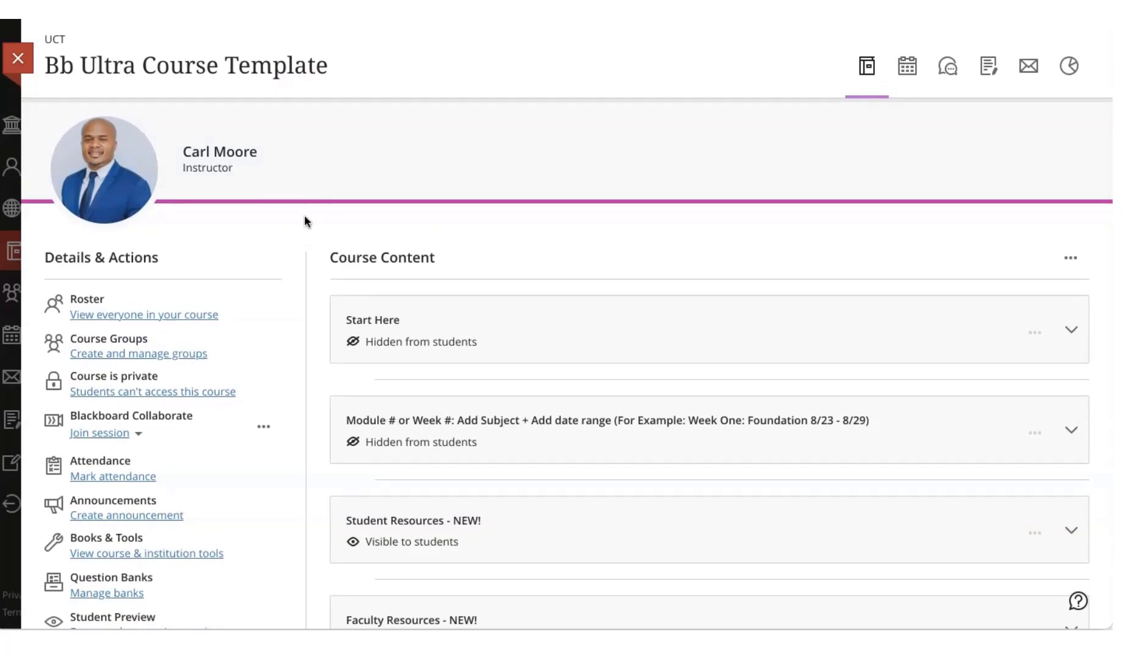
left_click(215, 274)
scroll(397, 395, "down", 1)
scroll(397, 395, "up", 1)
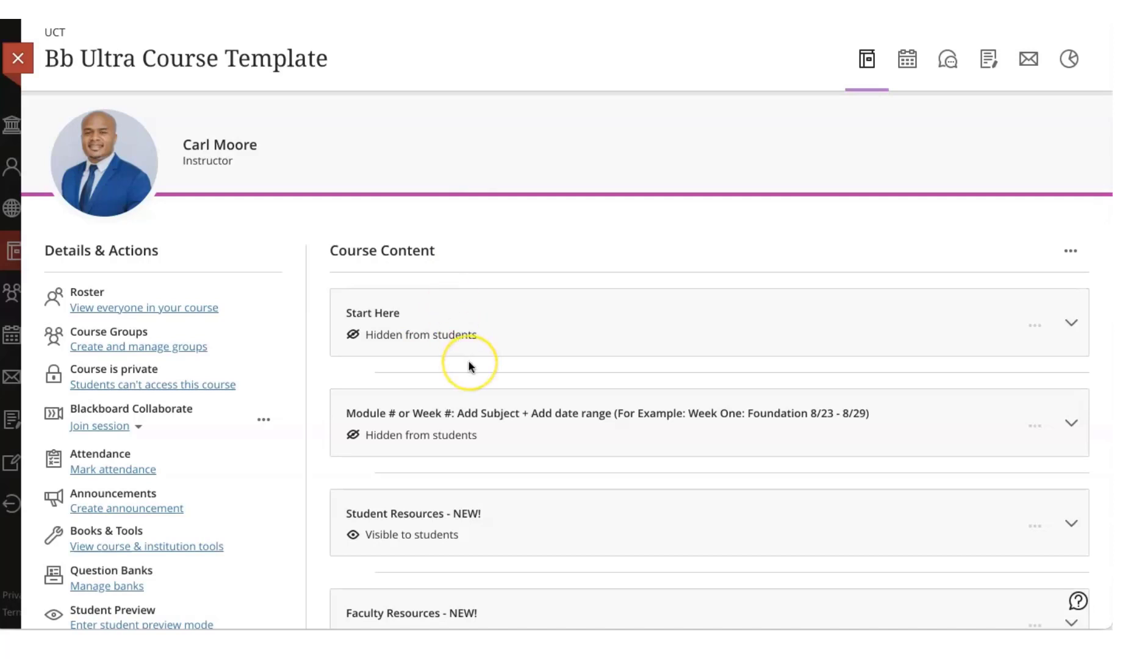
scroll(467, 360, "down", 2)
scroll(467, 362, "up", 2)
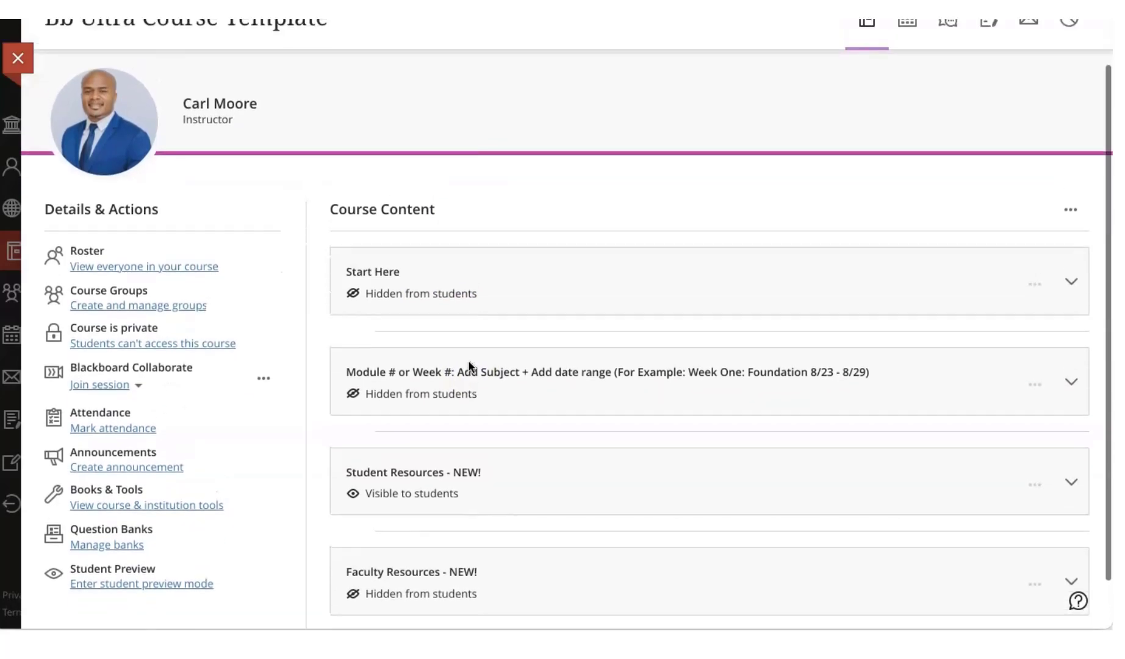
scroll(459, 469, "down", 2)
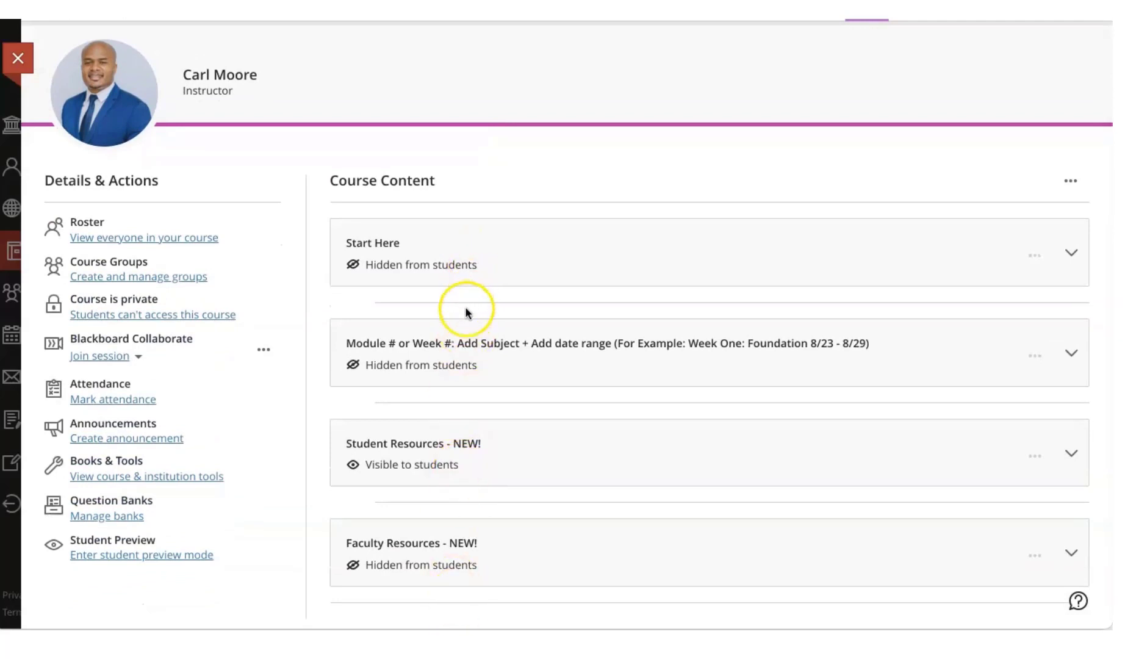
scroll(461, 352, "up", 3)
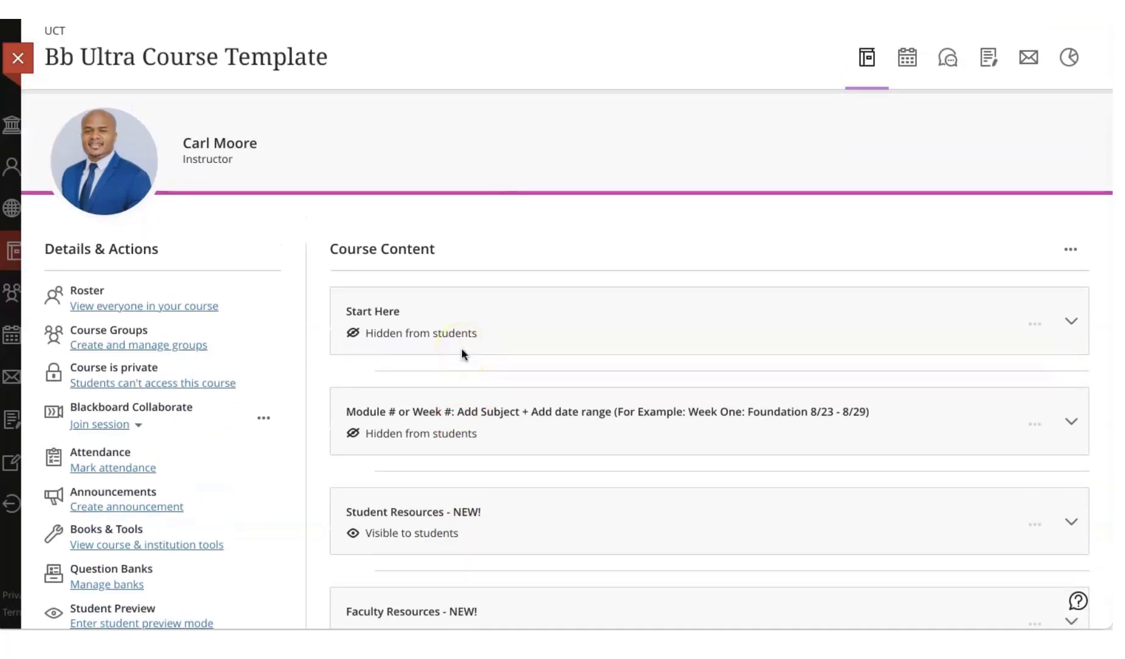
scroll(461, 353, "down", 2)
scroll(461, 353, "up", 1)
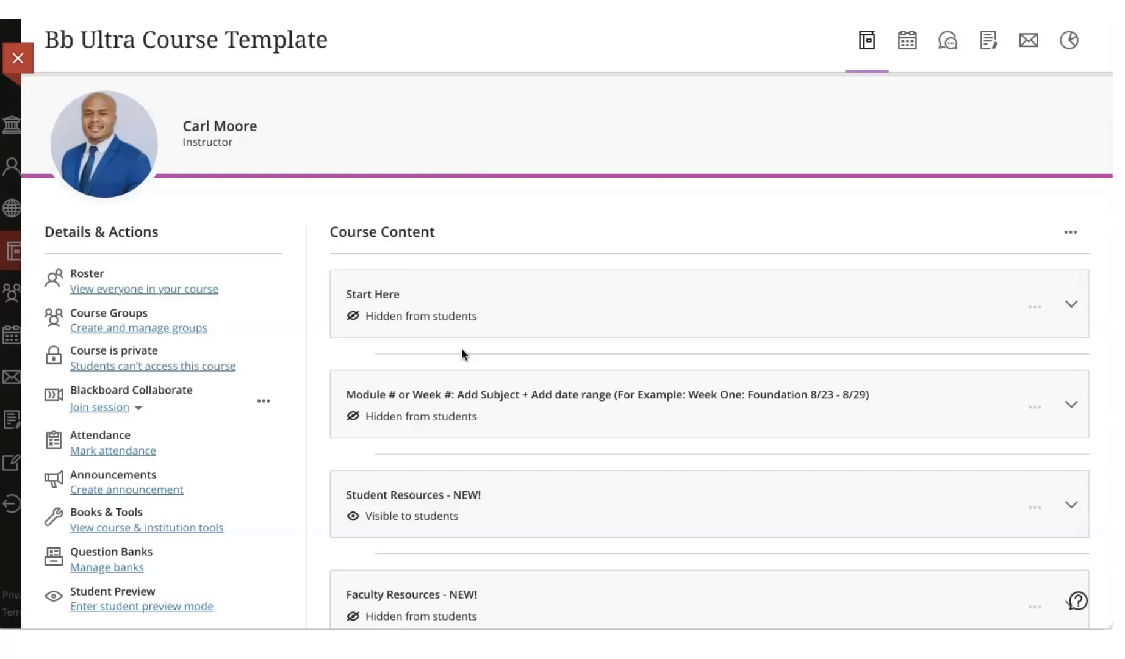
scroll(462, 353, "down", 1)
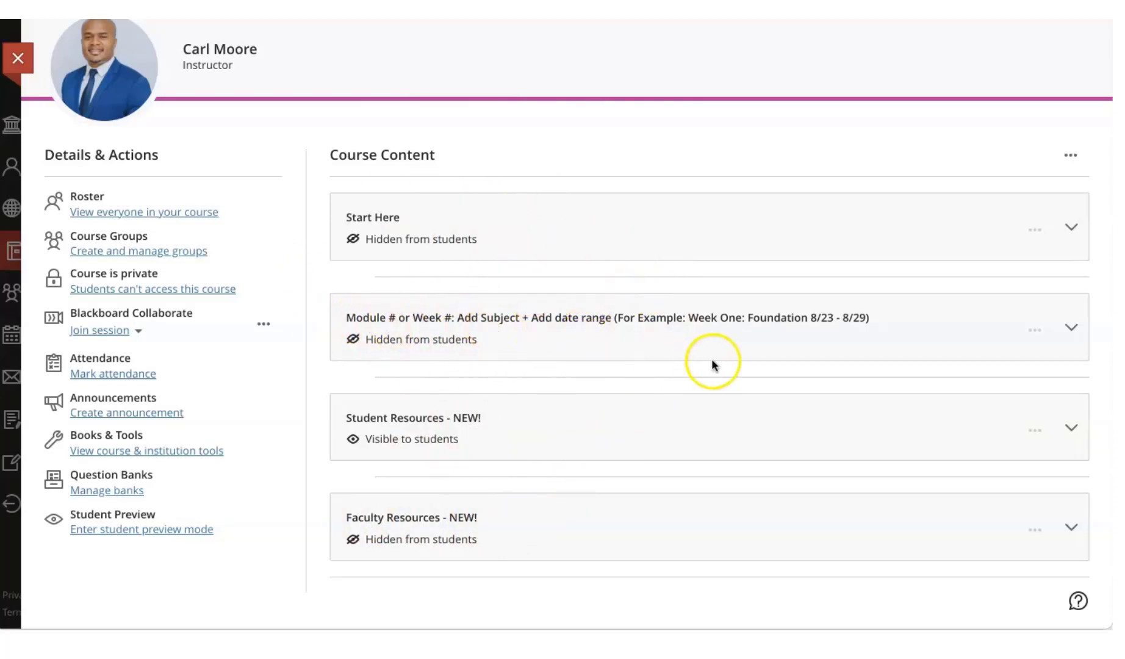
Step: Expand the Start Here module and look through the items it contains
left_click(796, 349)
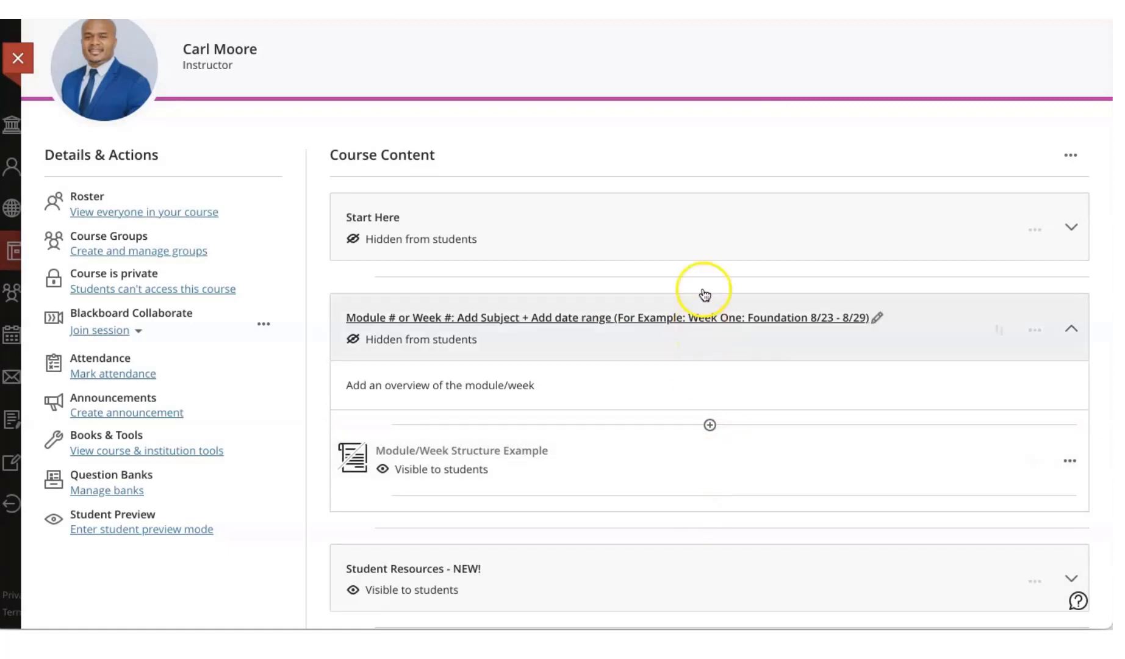
left_click(1071, 328)
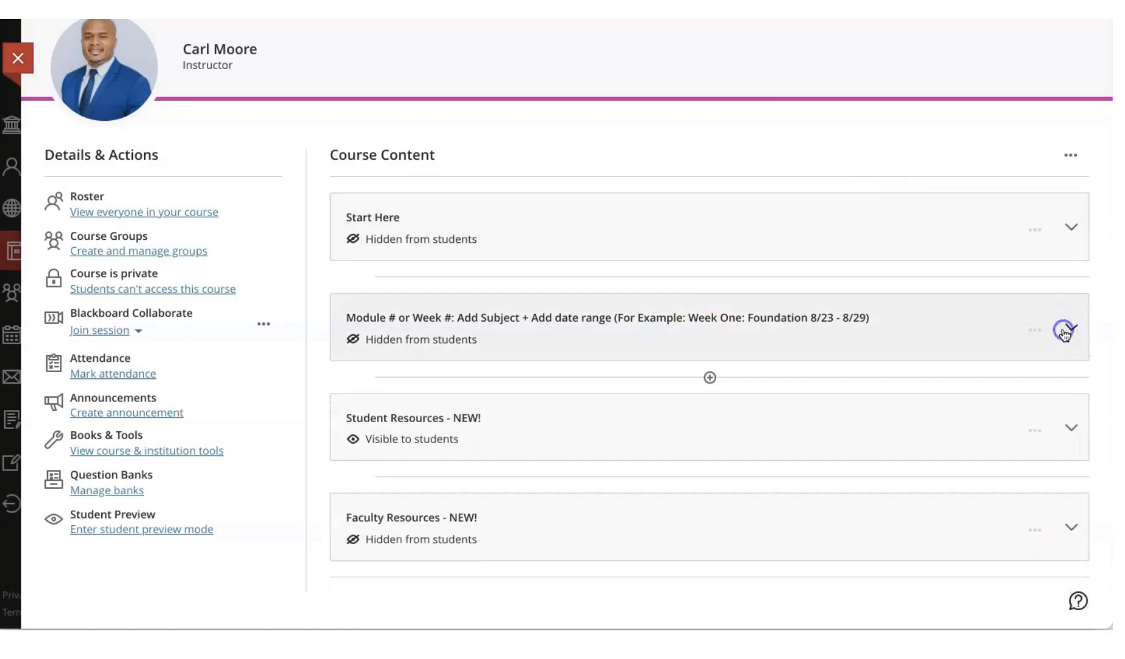
left_click(587, 230)
scroll(547, 289, "down", 3)
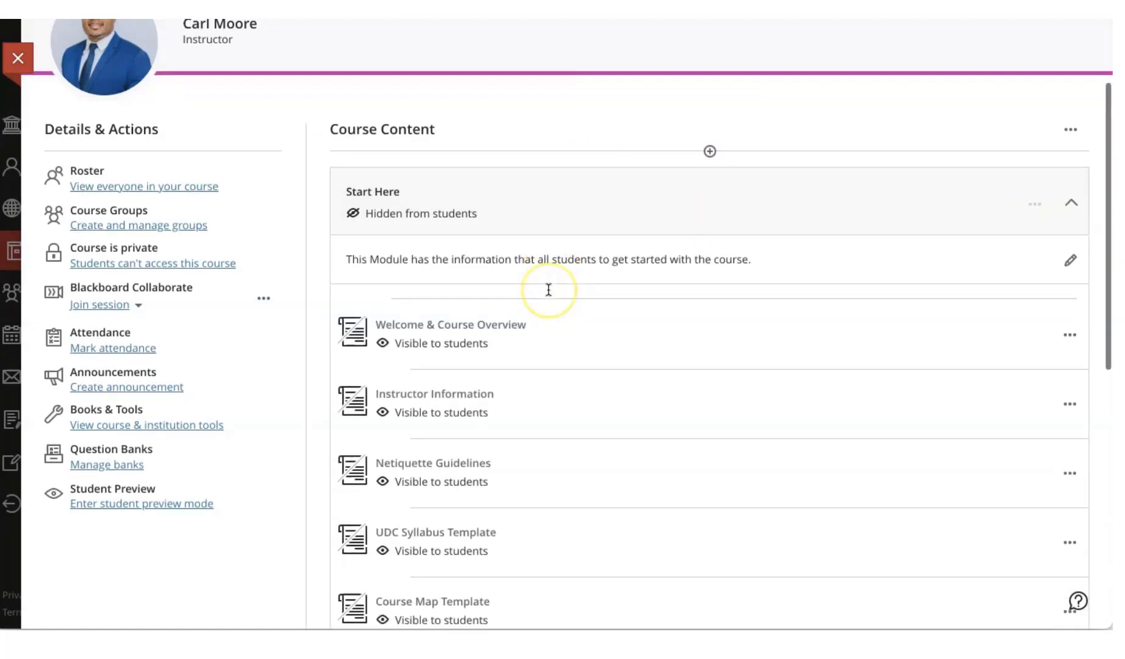
scroll(548, 290, "down", 1)
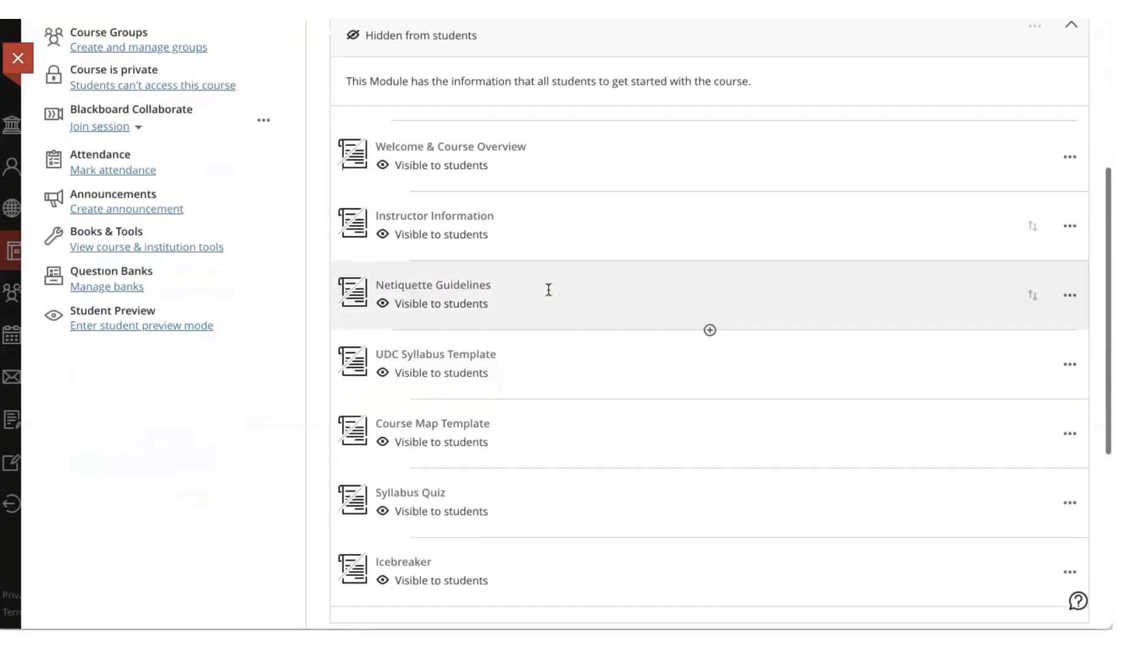
Step: Open the Welcome & Course Overview document, review its welcome message, overview and objectives sections, and close it
left_click(495, 153)
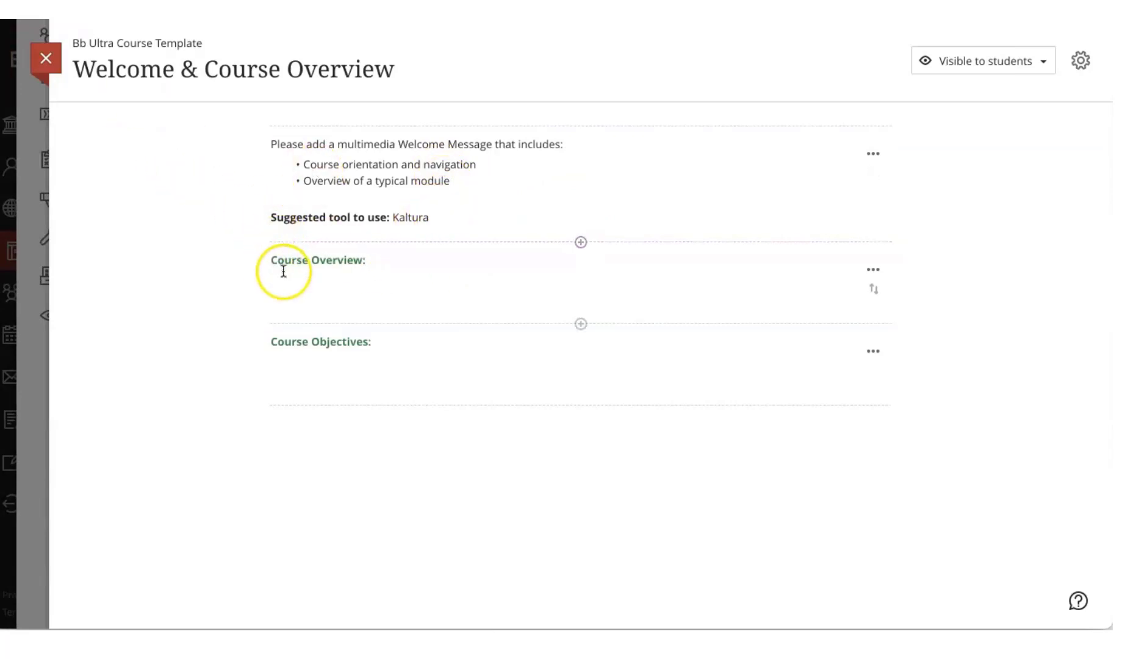
left_click(51, 64)
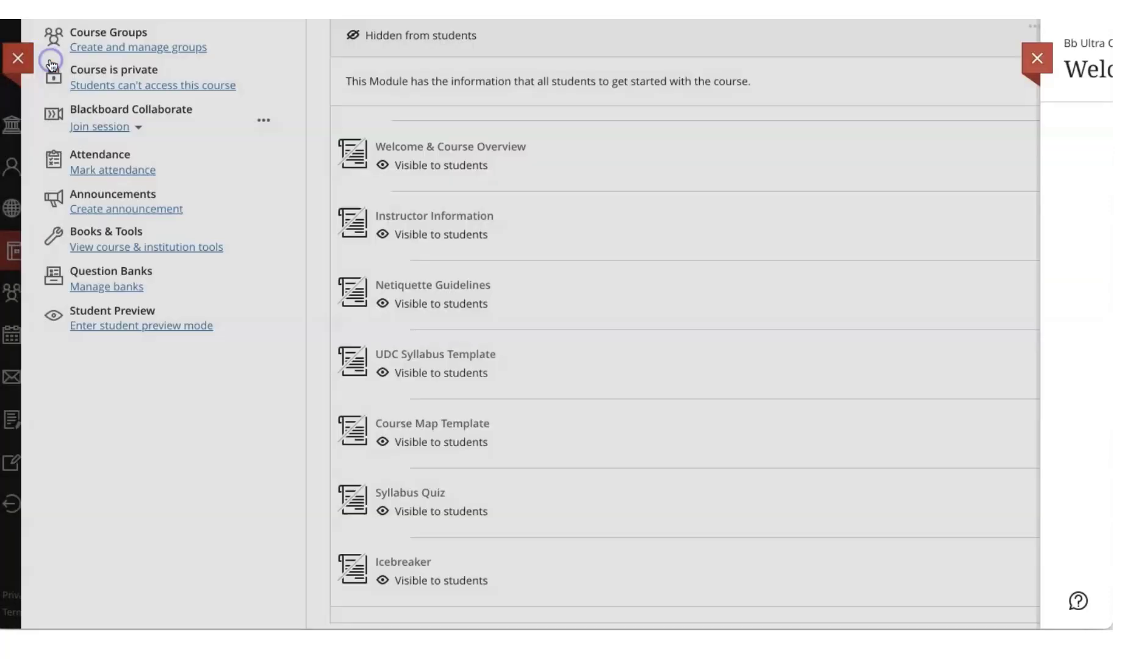
scroll(433, 295, "down", 1)
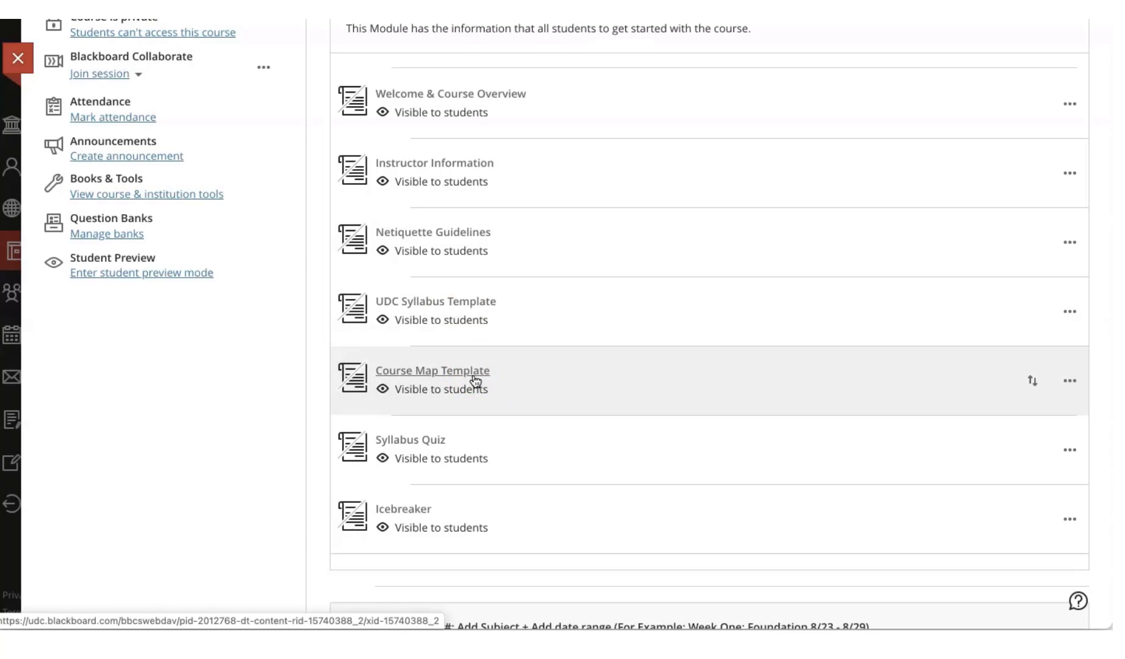
Step: Review the remaining Start Here items down to Icebreaker, and collapse the module
scroll(476, 381, "down", 1)
left_click(452, 379)
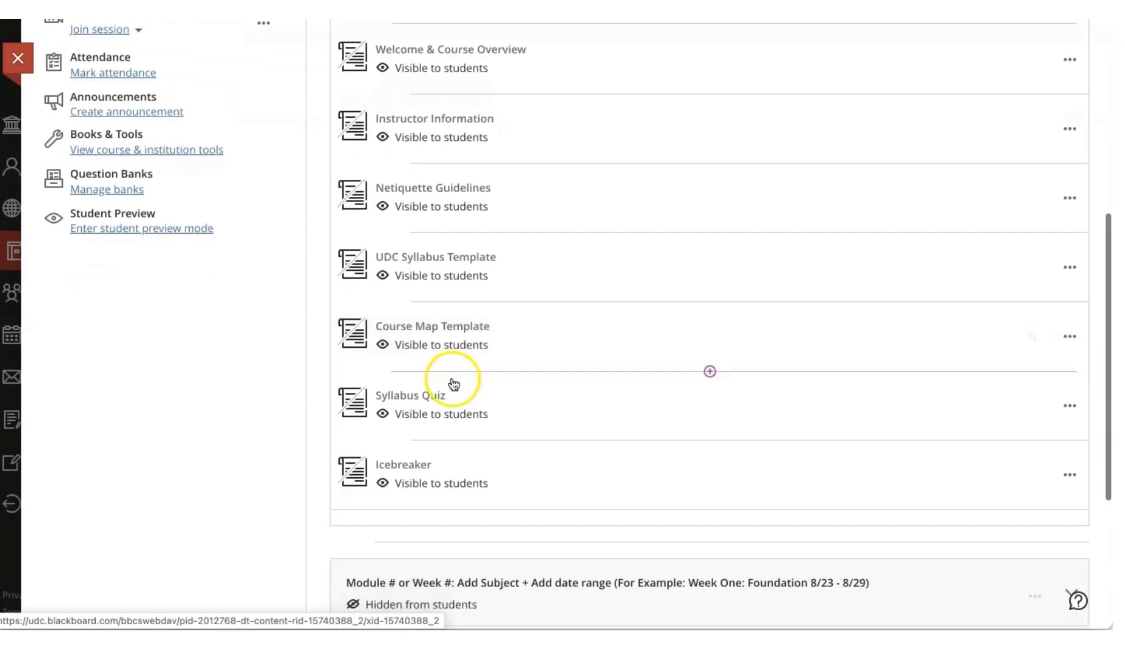
scroll(427, 394, "down", 1)
left_click(421, 422)
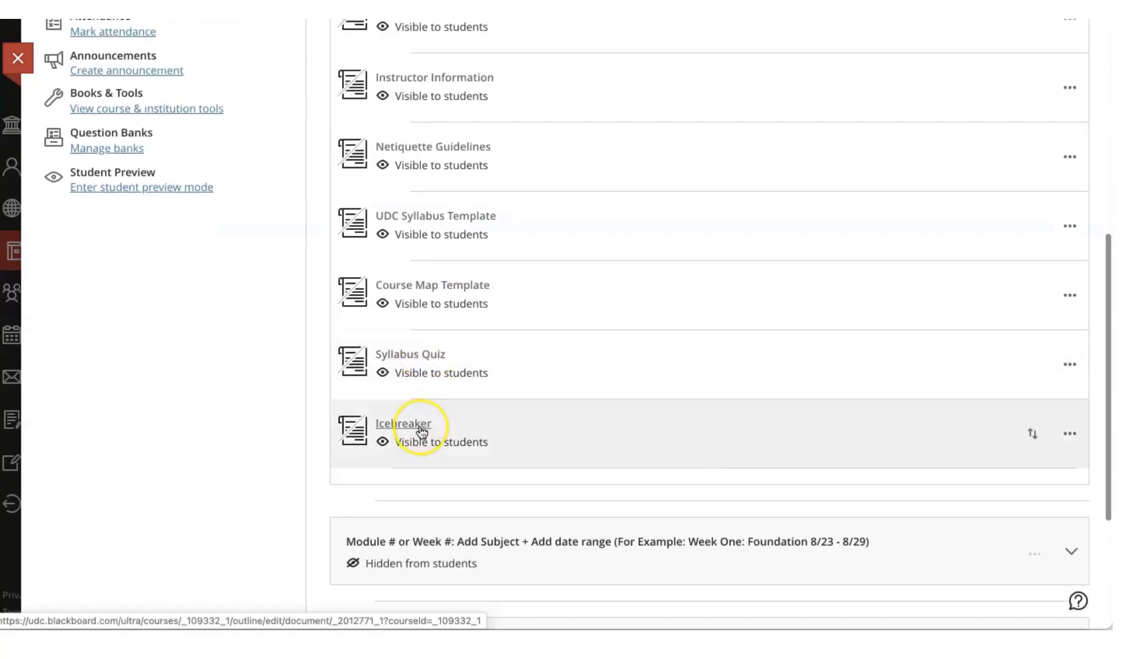
scroll(421, 430, "up", 3)
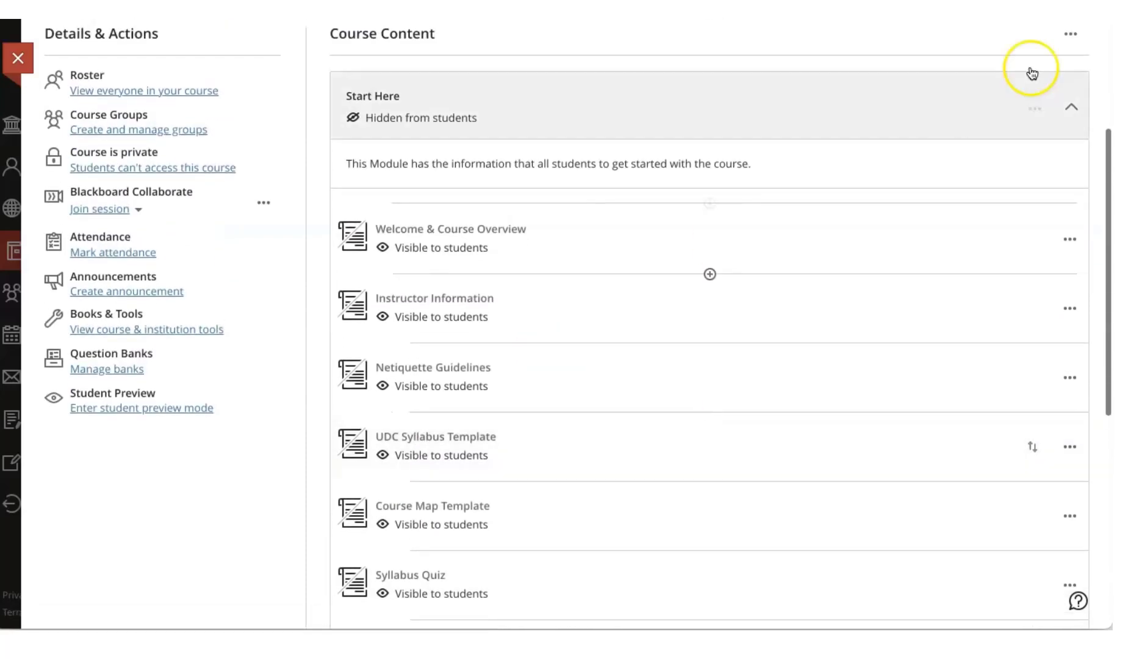
left_click(1065, 101)
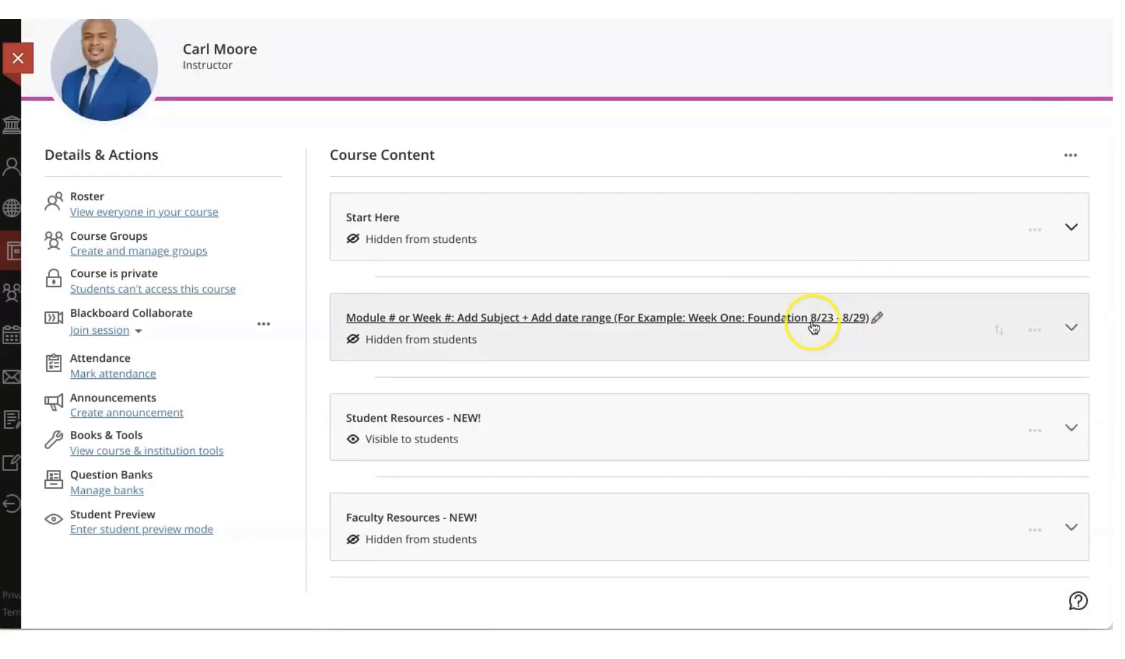
Step: Expand the Module # or Week # module, read through its Module/Week Structure Example document, and close the document
left_click(519, 340)
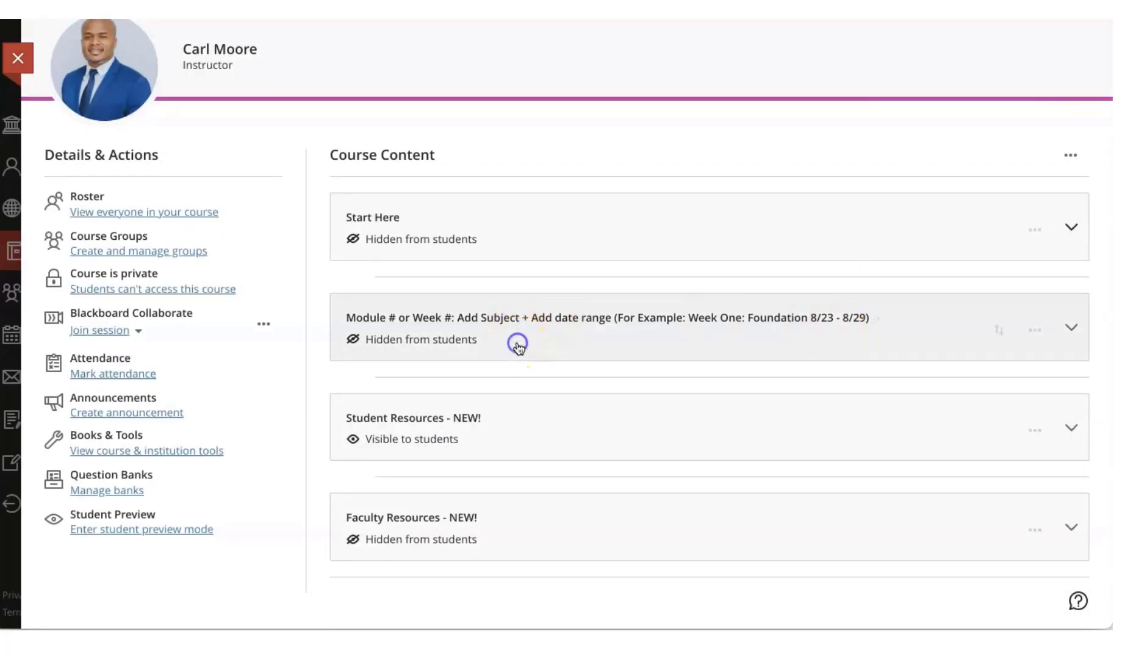
left_click(490, 453)
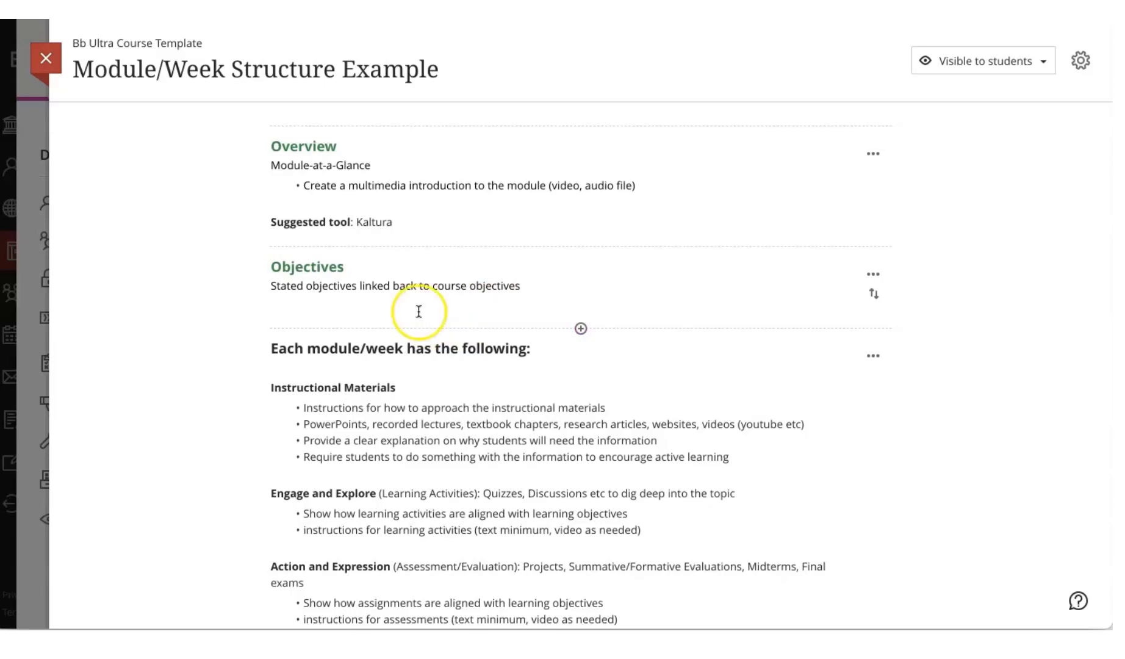
scroll(457, 366, "down", 1)
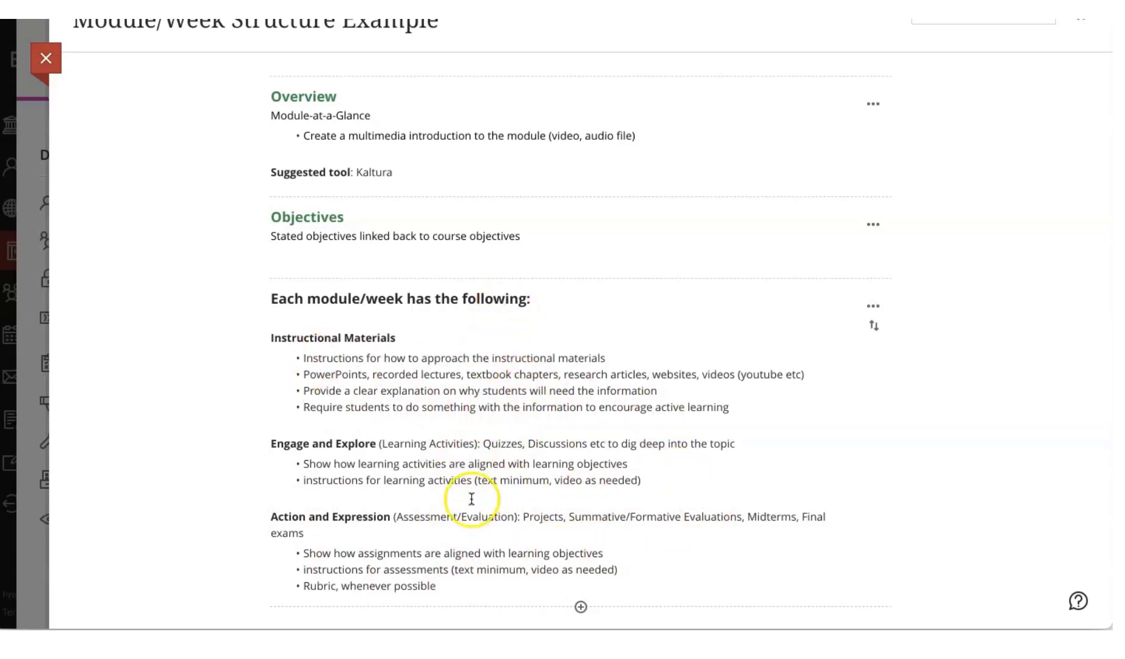
scroll(471, 498, "up", 1)
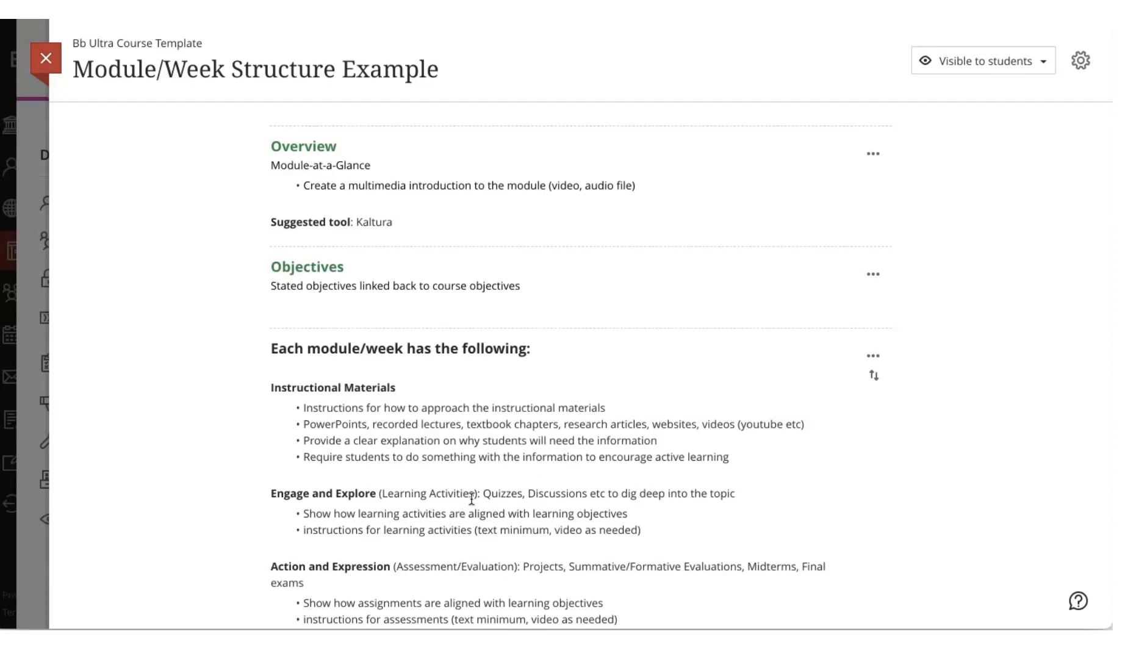
left_click(51, 69)
Step: Expand the Student Resources - NEW! module, review its orientation, digital learning and UDC services items, and collapse it
scroll(442, 377, "down", 1)
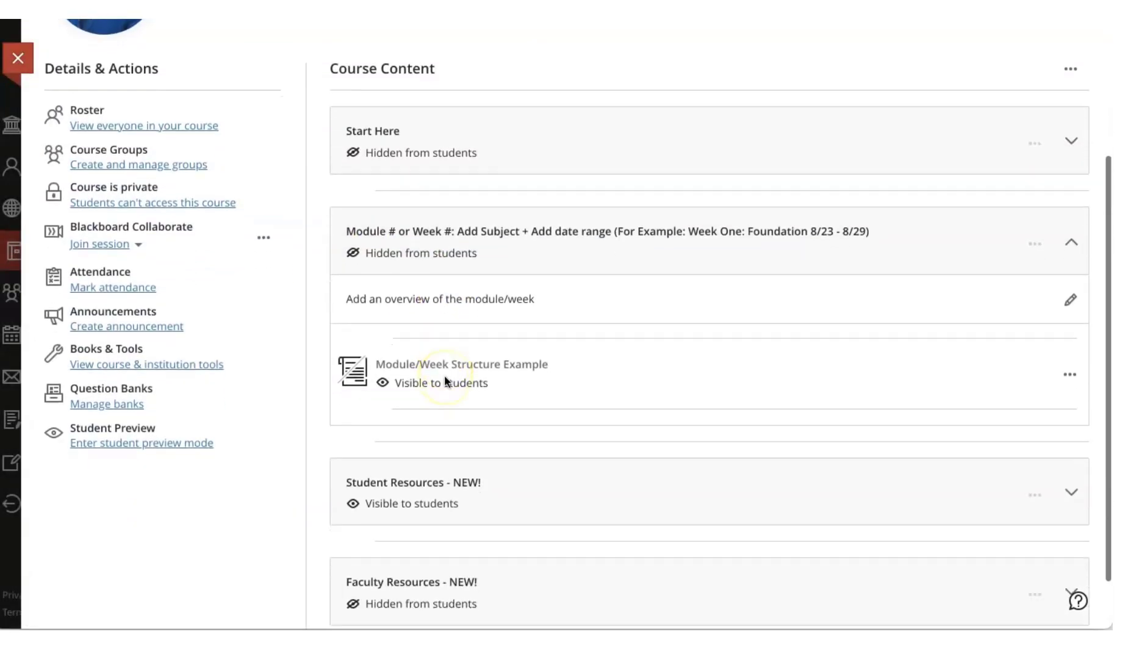
scroll(445, 378, "down", 1)
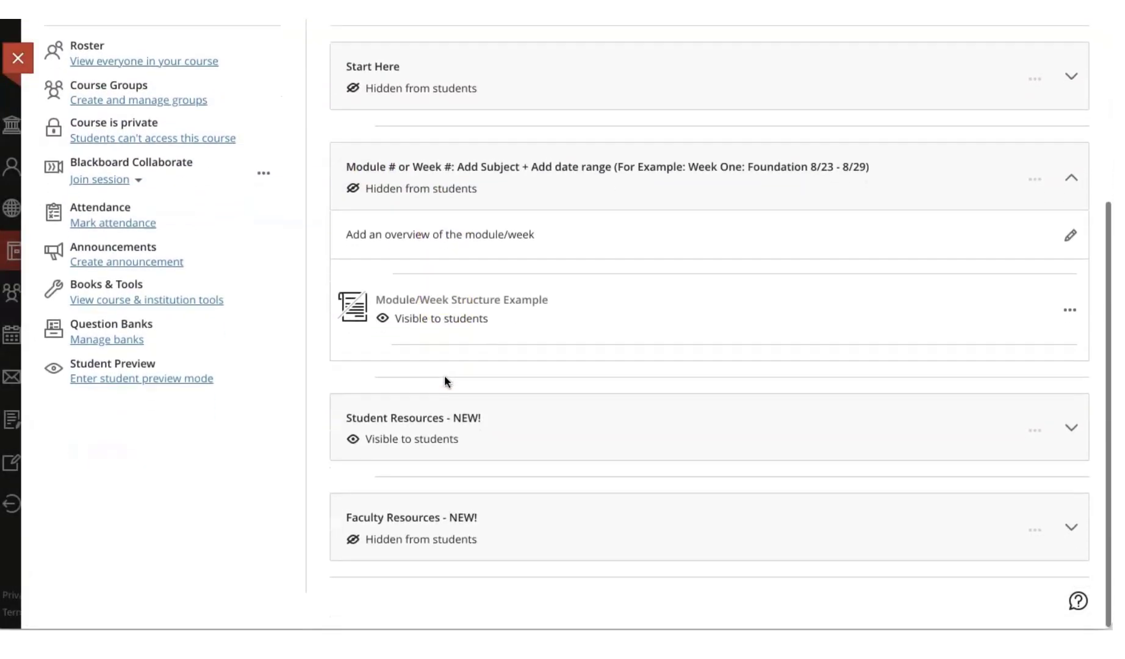
left_click(409, 419)
left_click(493, 449)
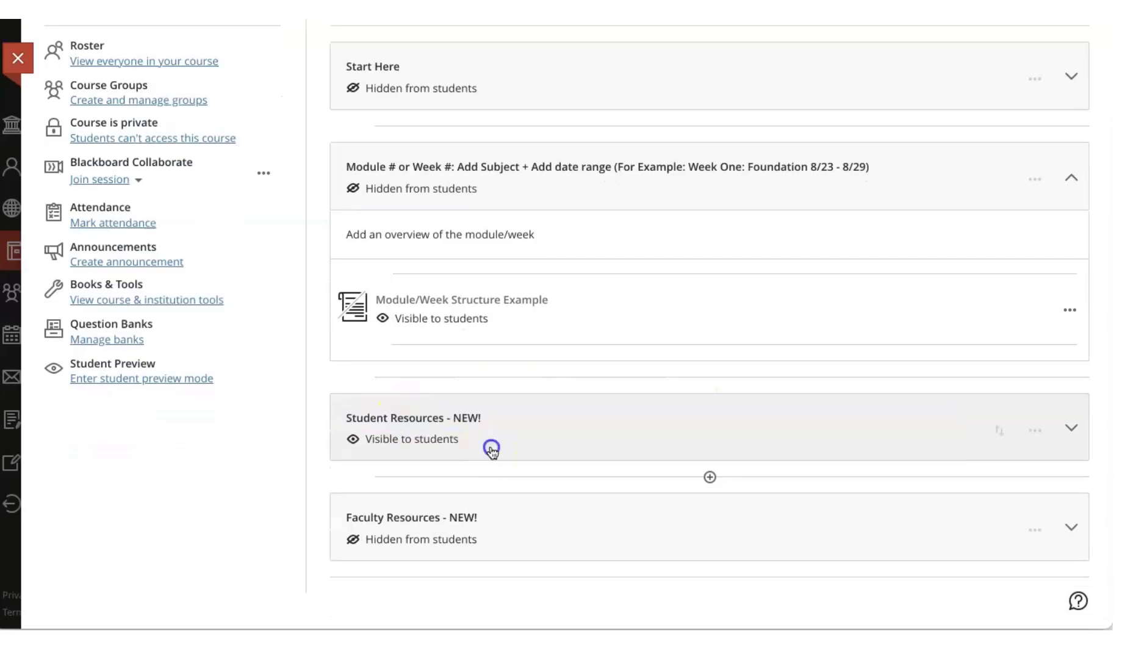
scroll(494, 448, "down", 3)
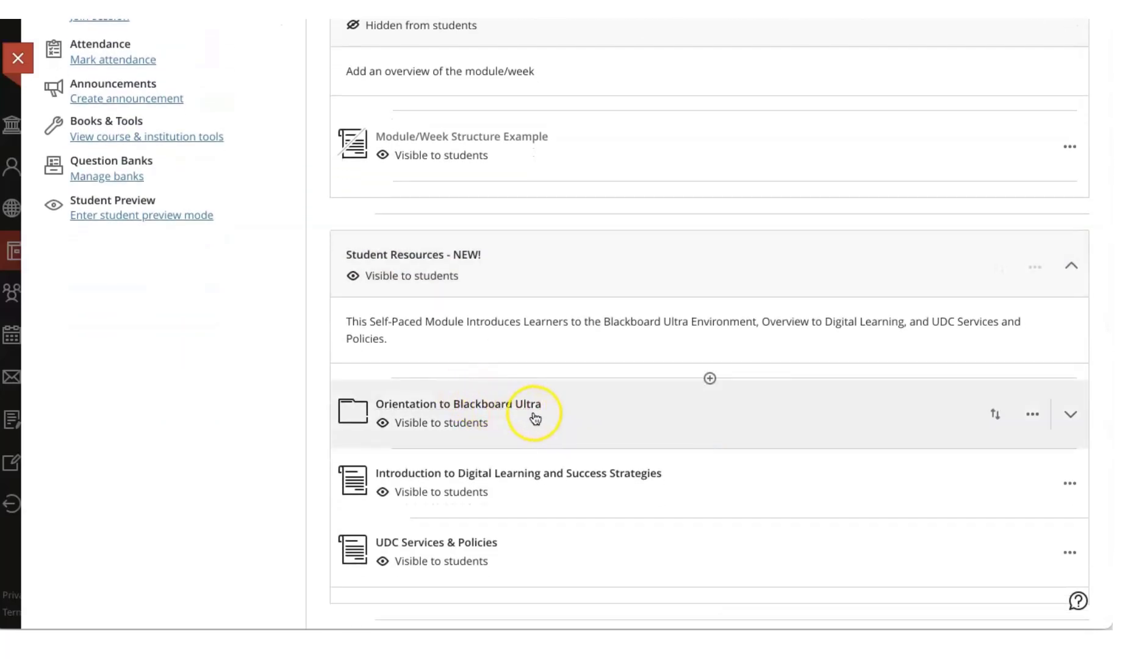
scroll(552, 435, "down", 1)
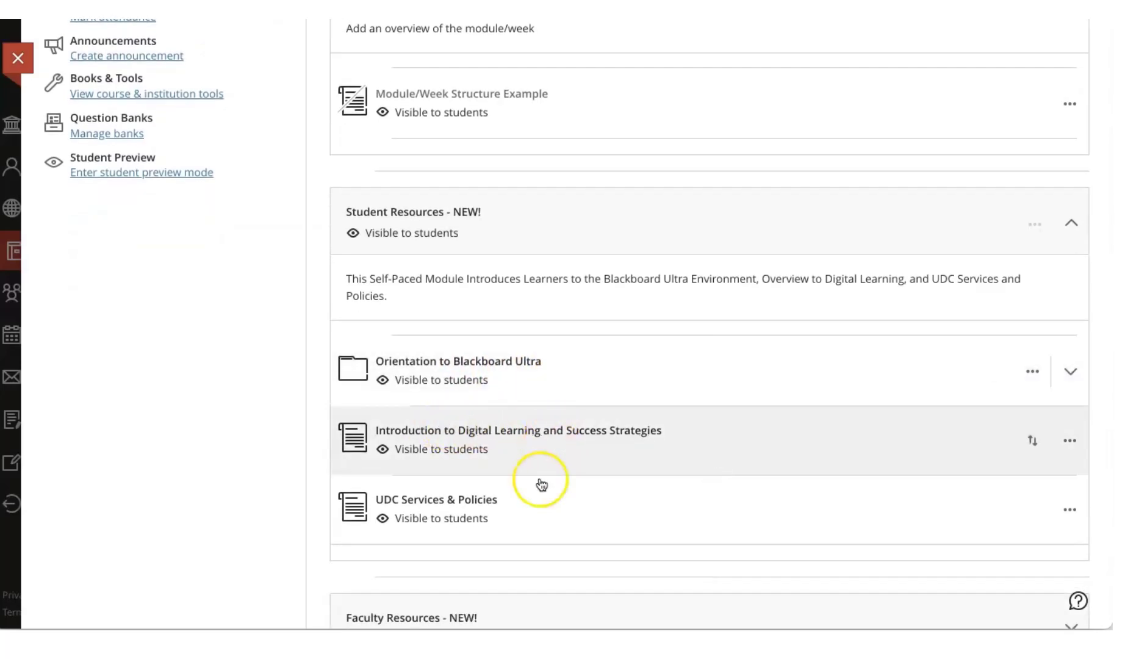
scroll(532, 497, "down", 1)
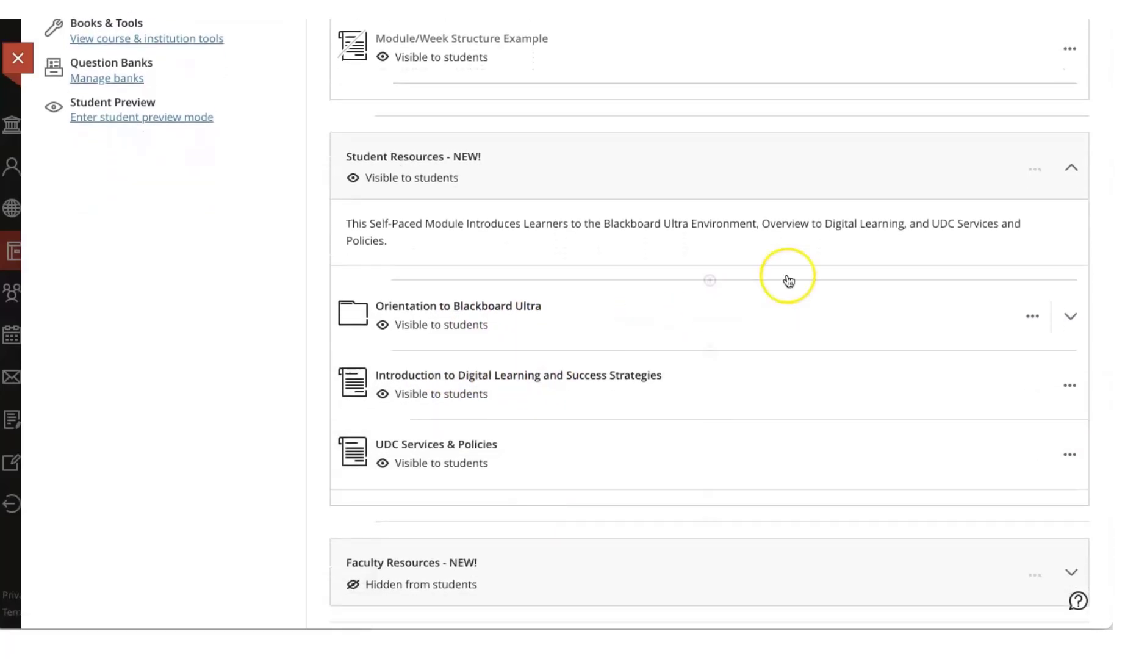
left_click(1070, 168)
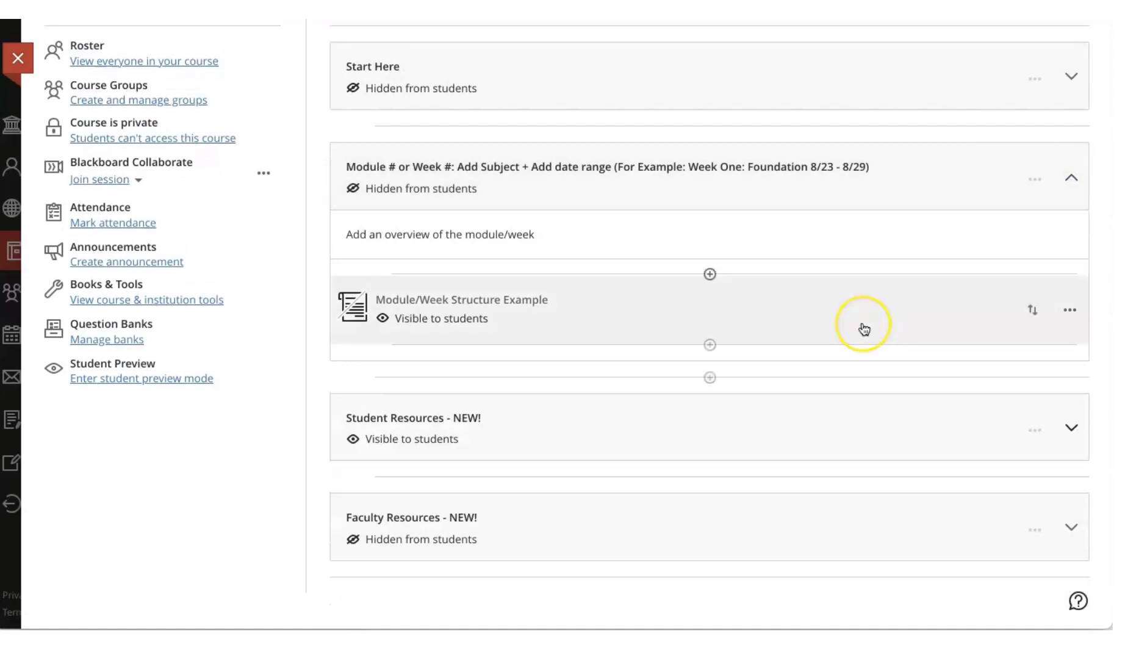
Step: Expand the Faculty Resources - NEW! module and review its description, UDC Resources & Policies and Course Surveys Information items
left_click(510, 516)
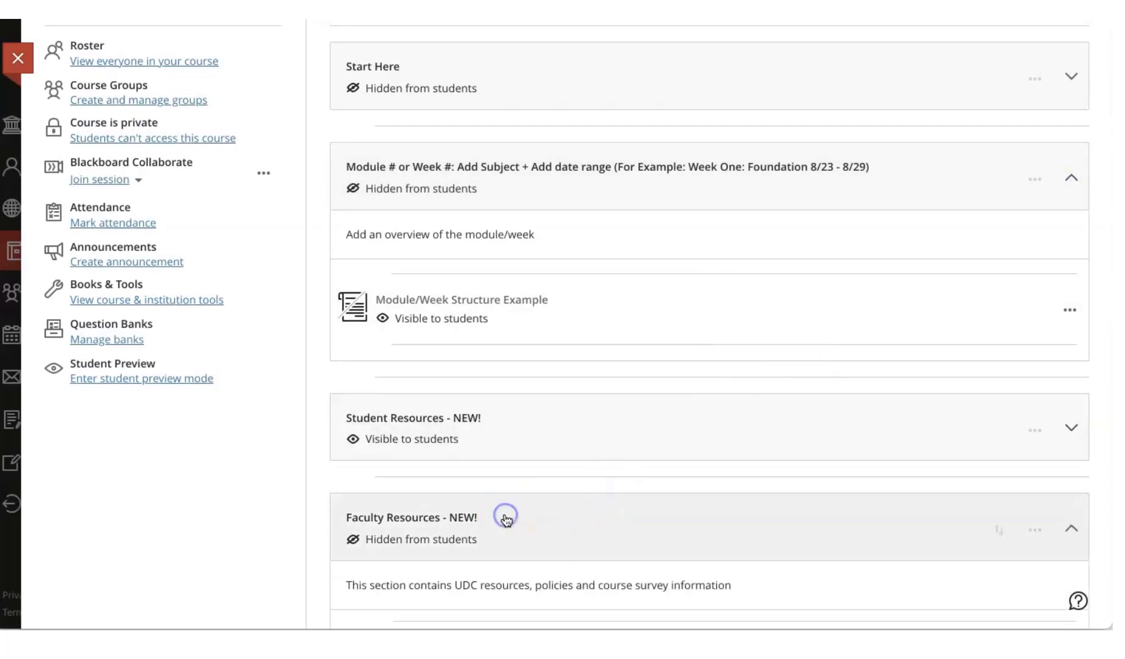
scroll(506, 520, "down", 2)
scroll(506, 520, "down", 1)
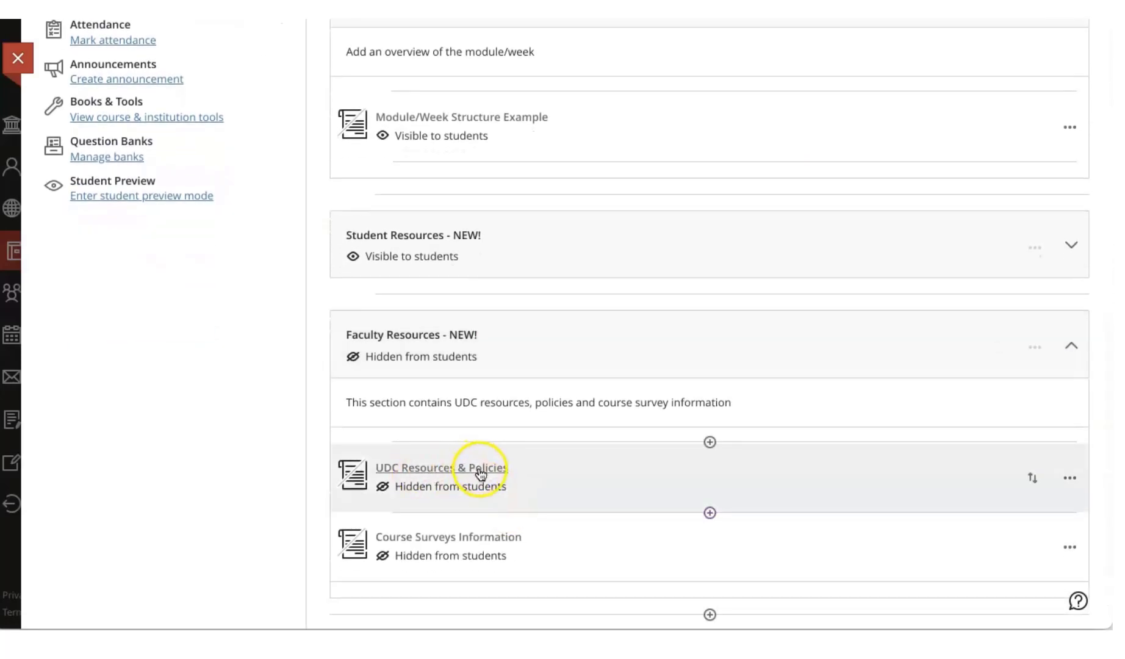
scroll(539, 535, "down", 1)
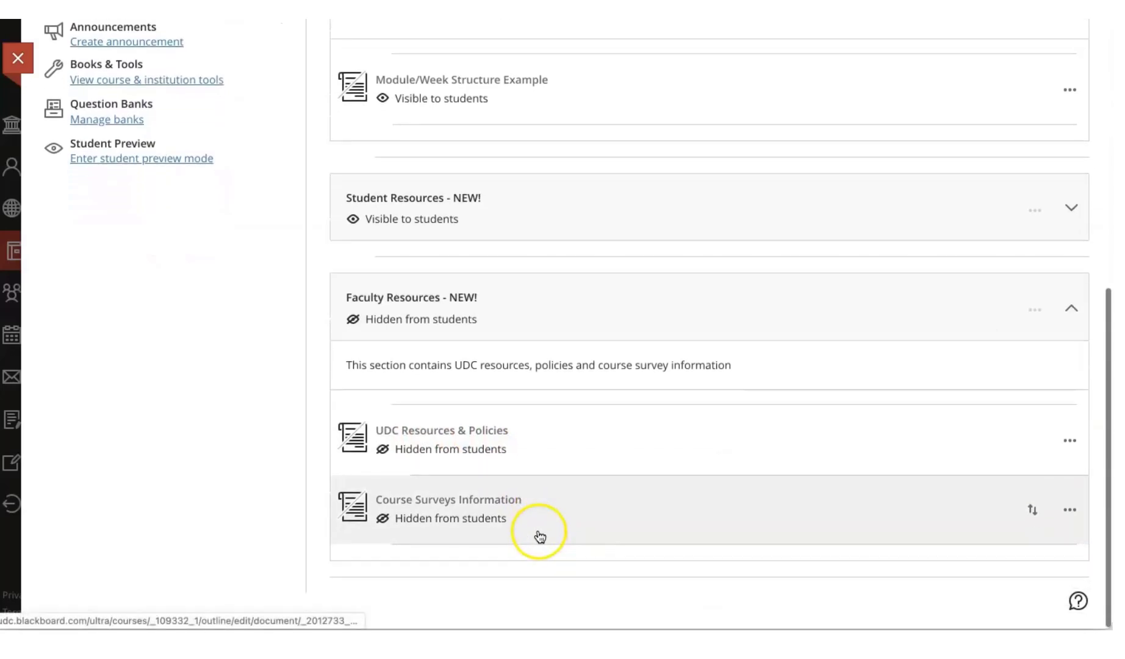
Step: Open the Course Surveys Information document, read its pre-course, mid-course and end-of-course survey sections, and close it
left_click(504, 500)
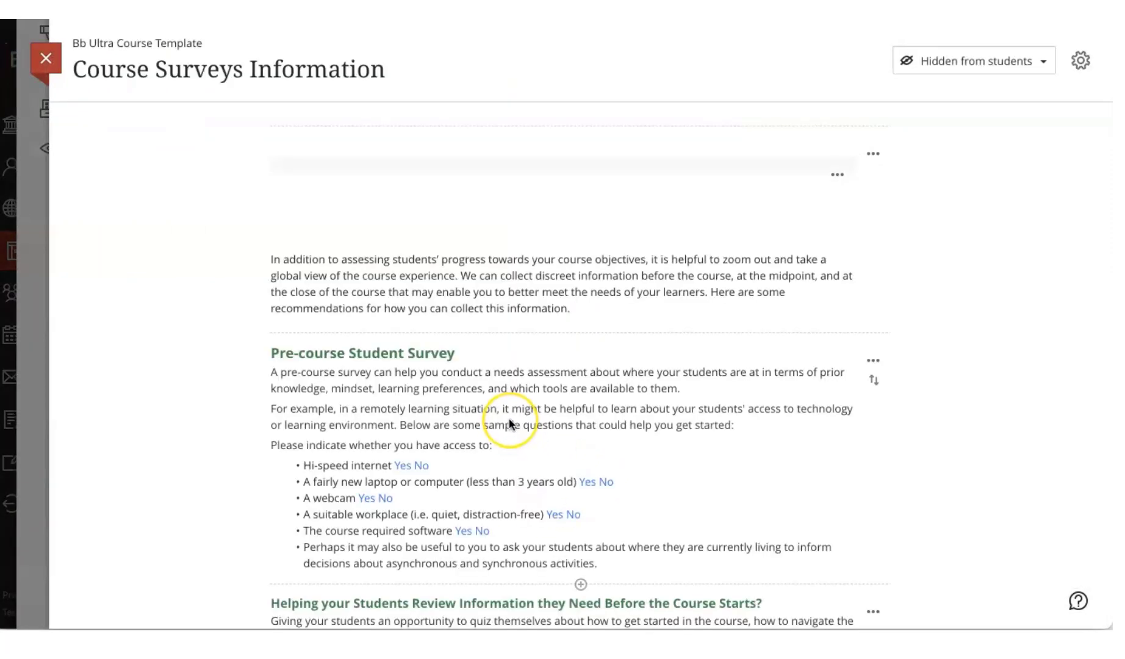
scroll(509, 422, "down", 5)
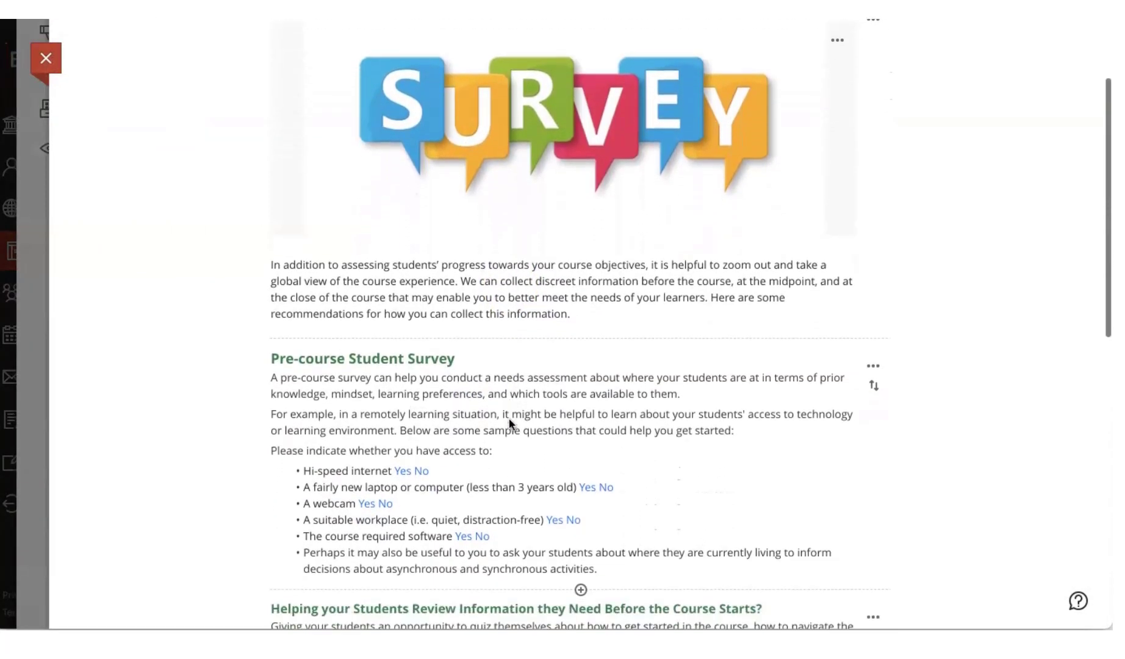
scroll(509, 422, "down", 3)
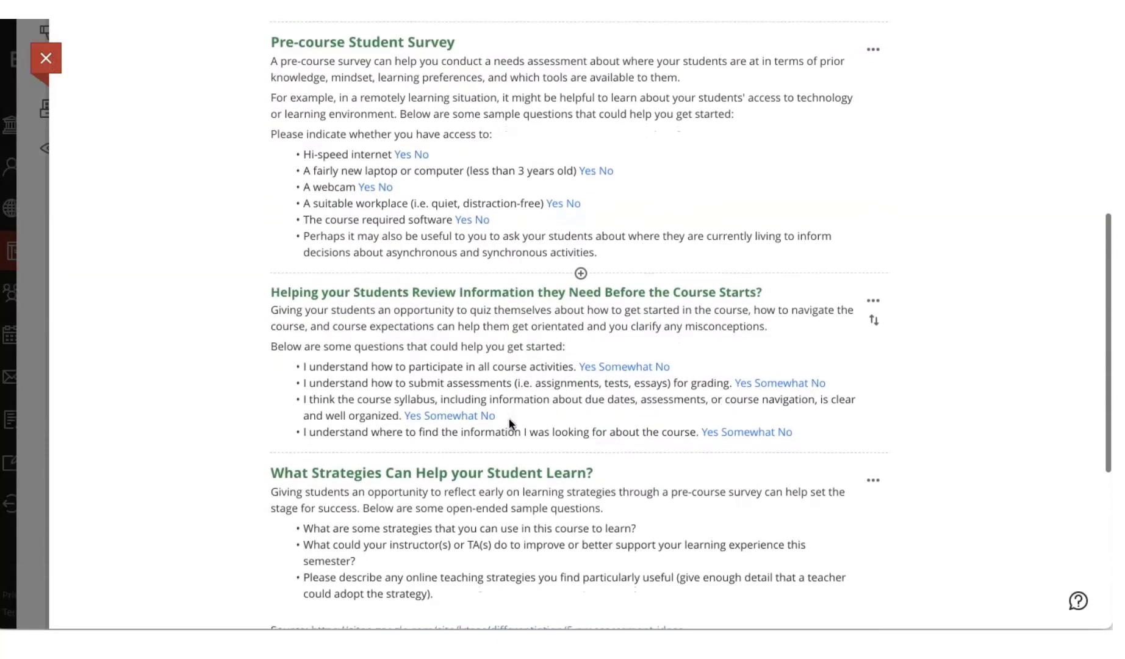
left_click(475, 356)
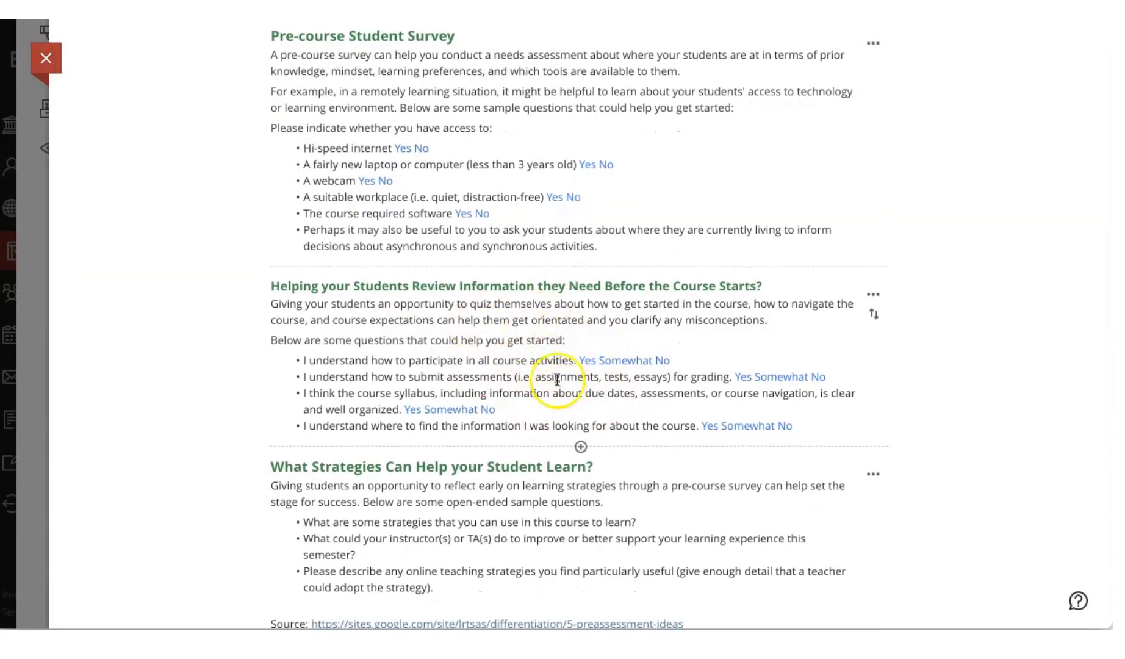
scroll(602, 360, "down", 6)
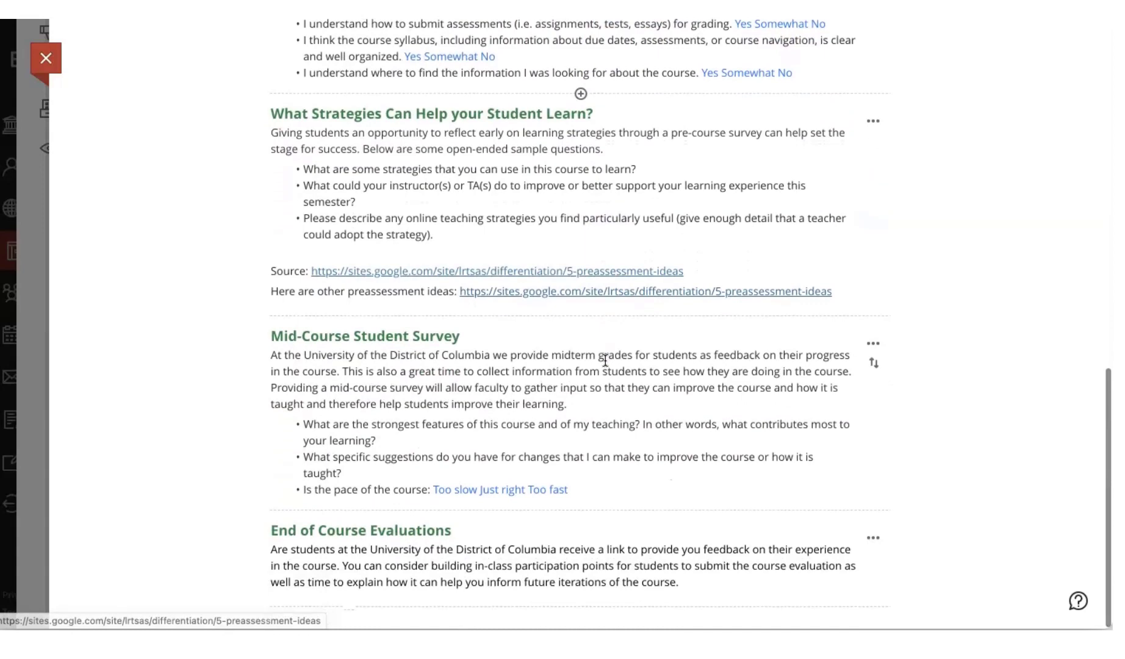
scroll(605, 360, "up", 14)
left_click(524, 262)
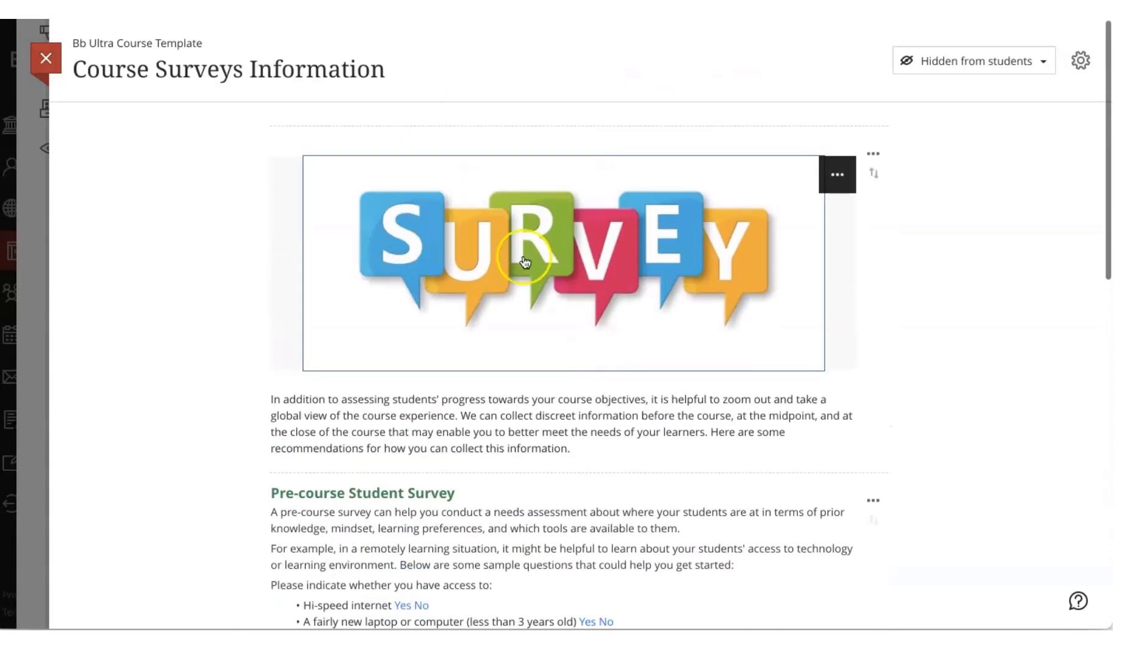
left_click(46, 59)
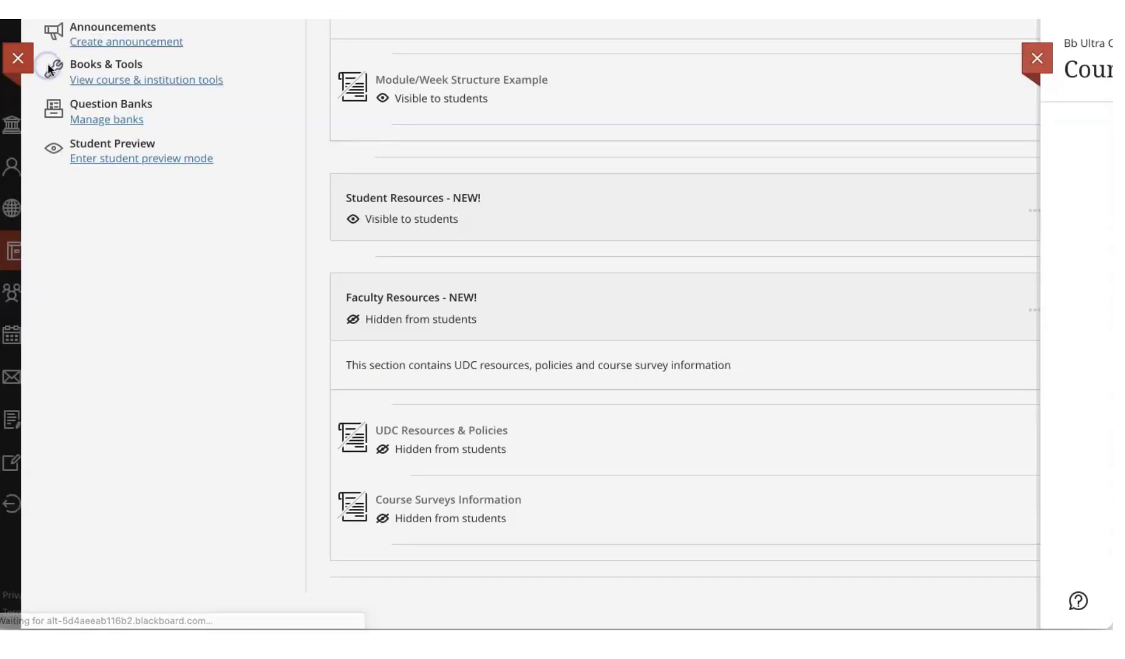
Step: Collapse the Faculty Resources - NEW! module and the Module # or Week # module in the course content
left_click(328, 254)
left_click(1069, 318)
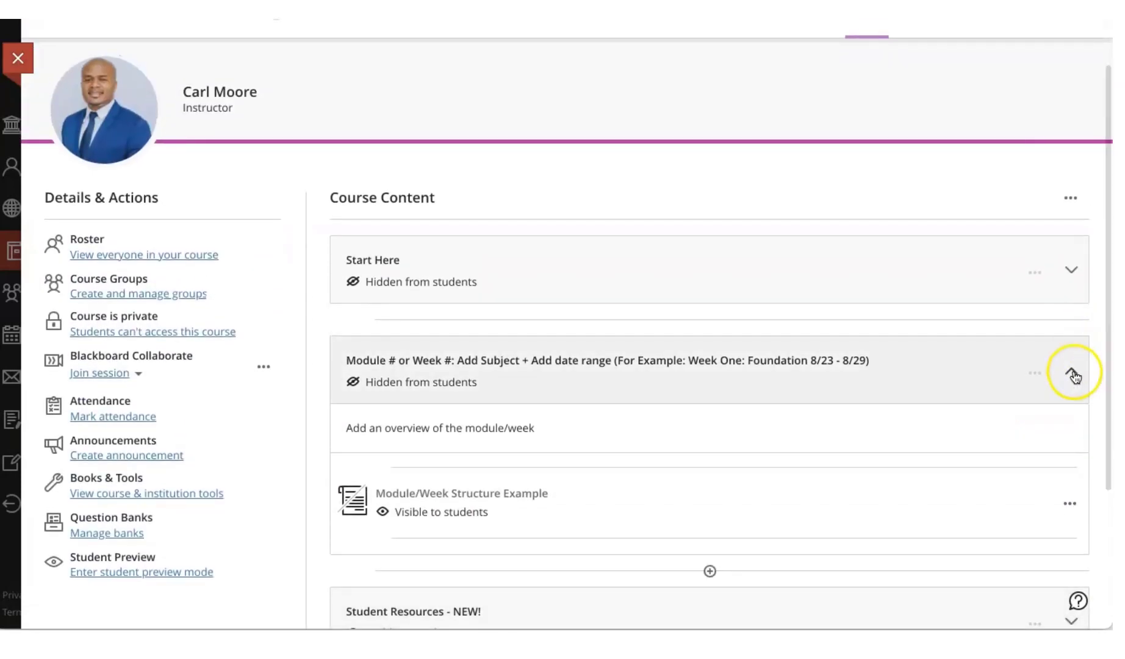
left_click(1071, 370)
scroll(1017, 460, "down", 1)
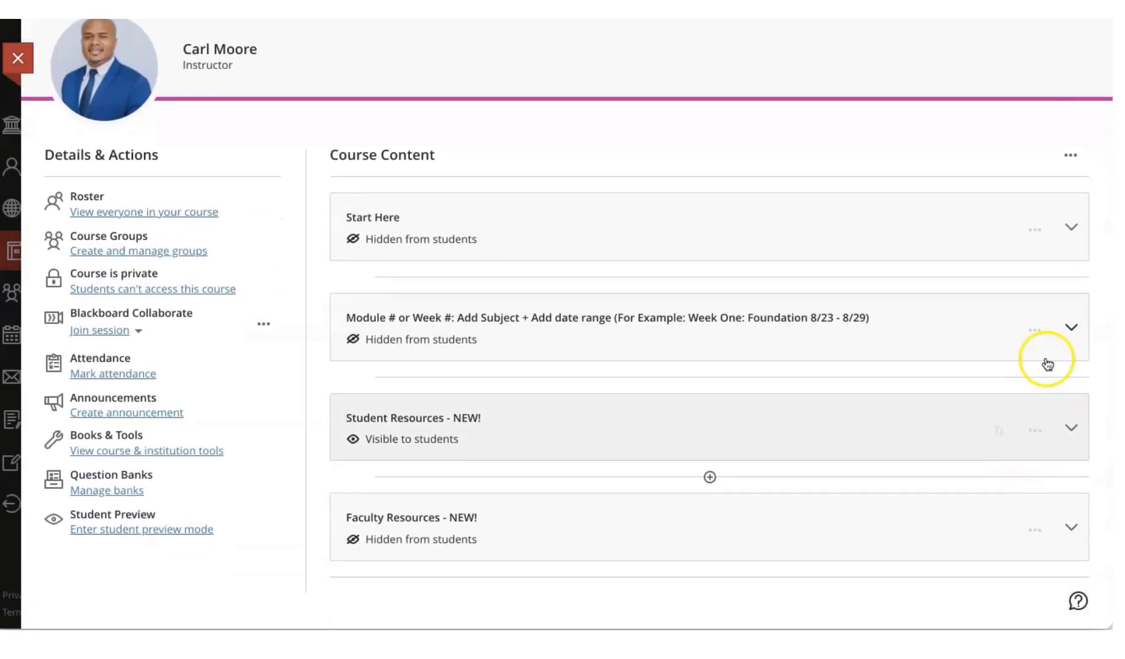
Step: Inspect the Start Here module's options and the choices for adding content below it, and dismiss them without choosing any
left_click(1036, 231)
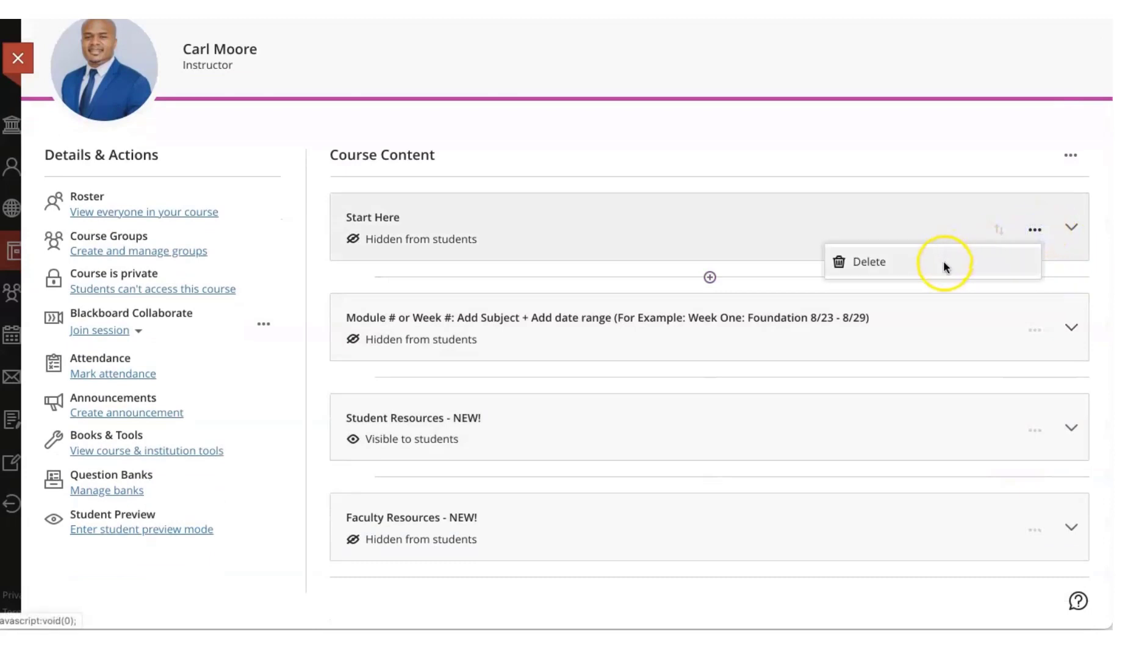
left_click(706, 278)
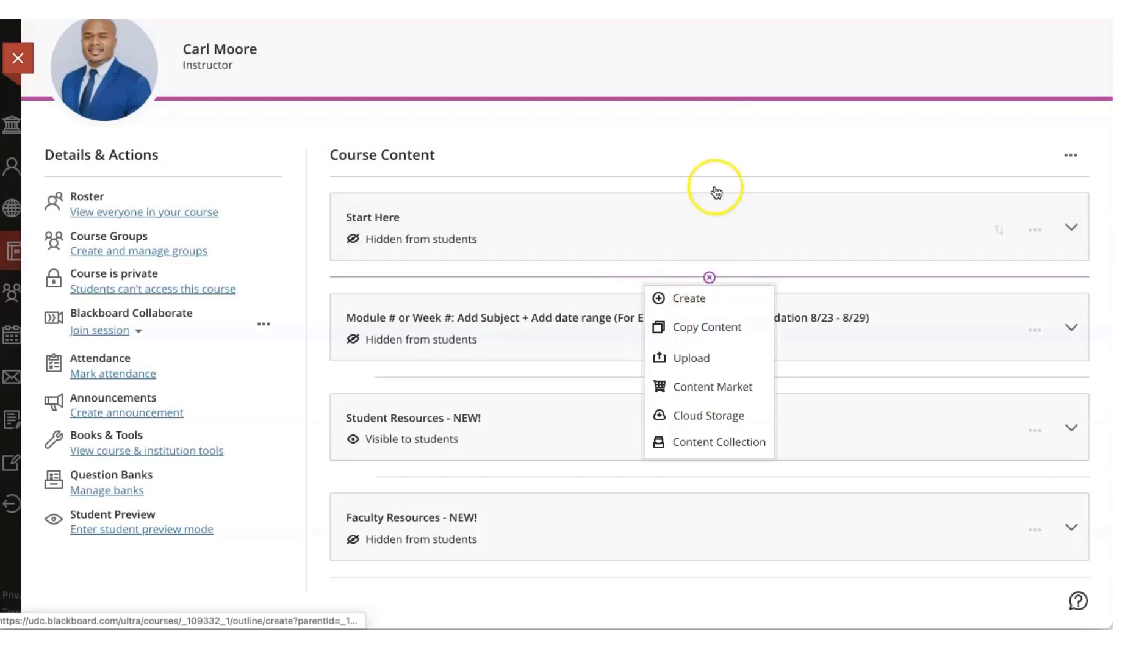
left_click(666, 156)
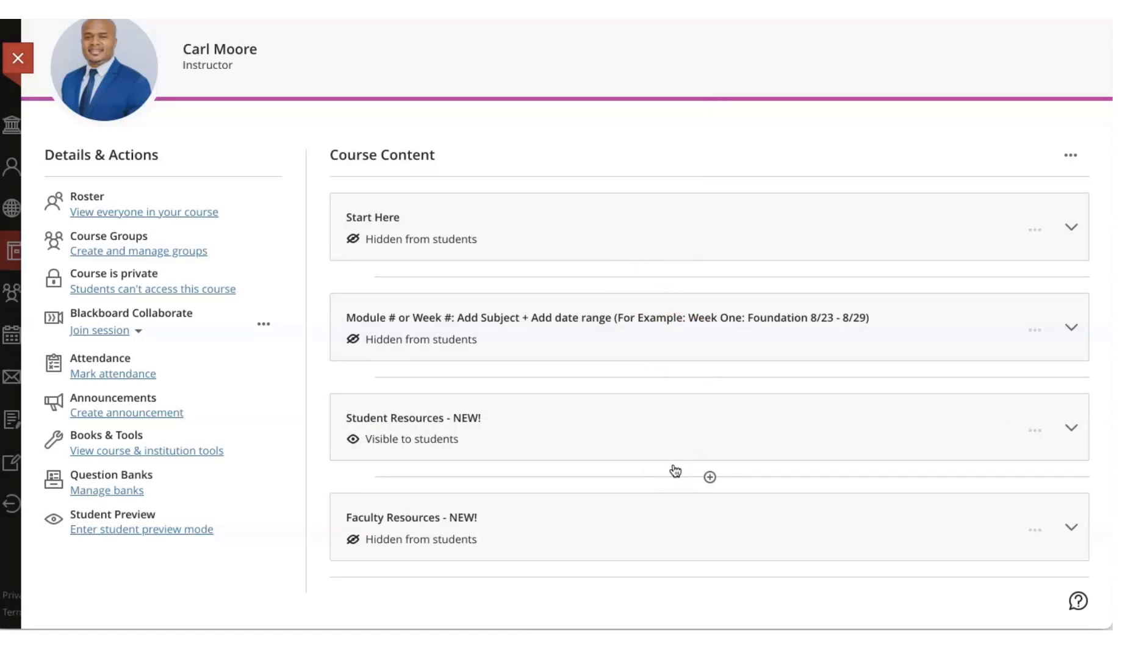
scroll(675, 470, "up", 3)
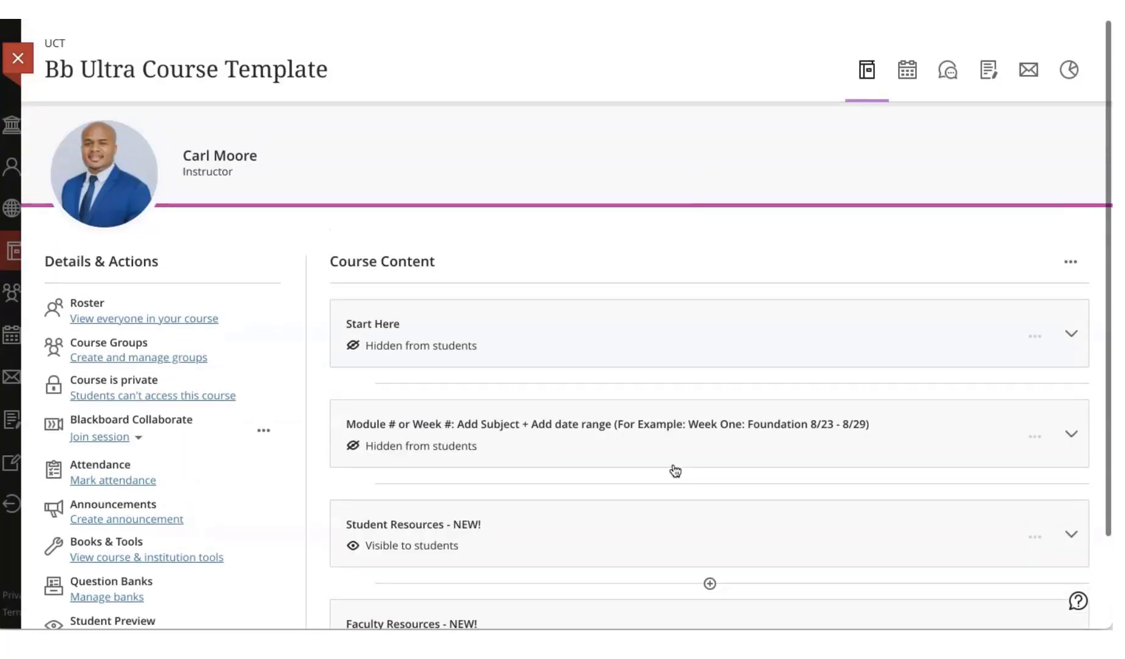